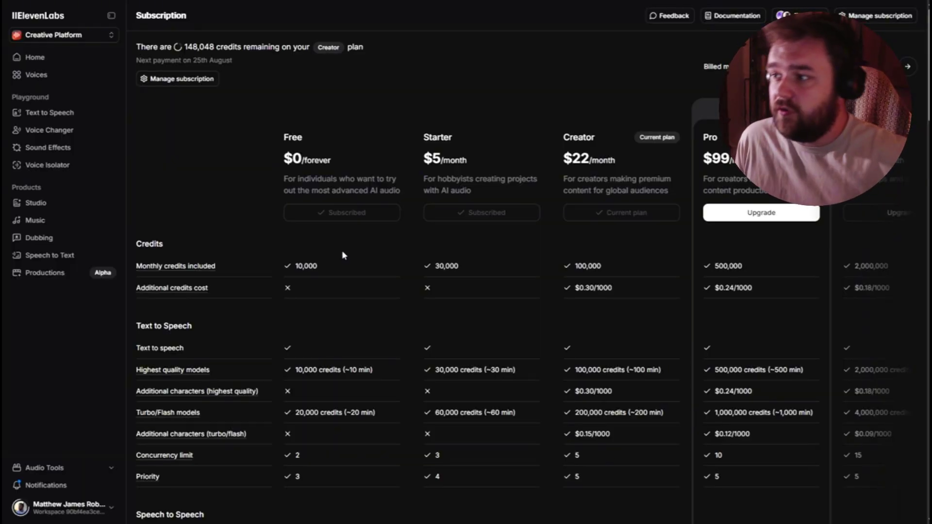
pyautogui.moveTo(383, 158); pyautogui.dragTo(474, 165)
pyautogui.click(477, 167)
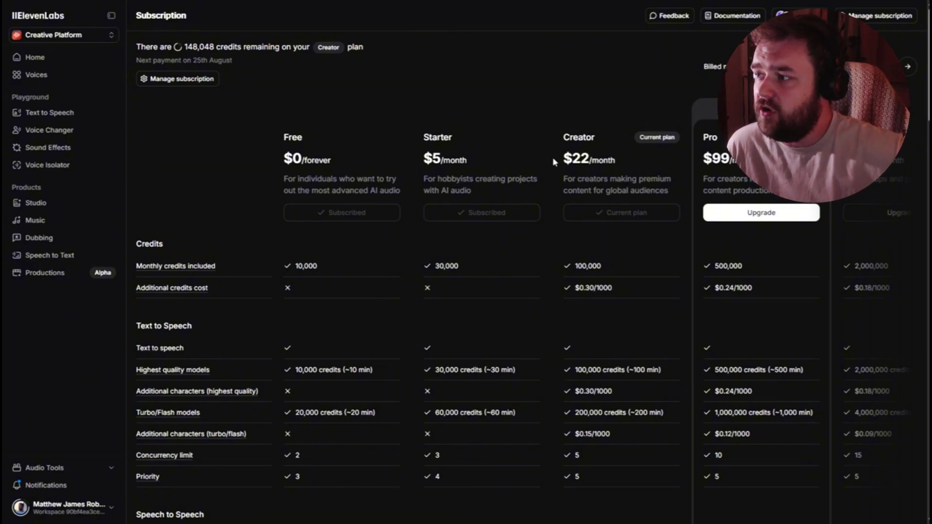
pyautogui.moveTo(552, 157); pyautogui.dragTo(619, 165)
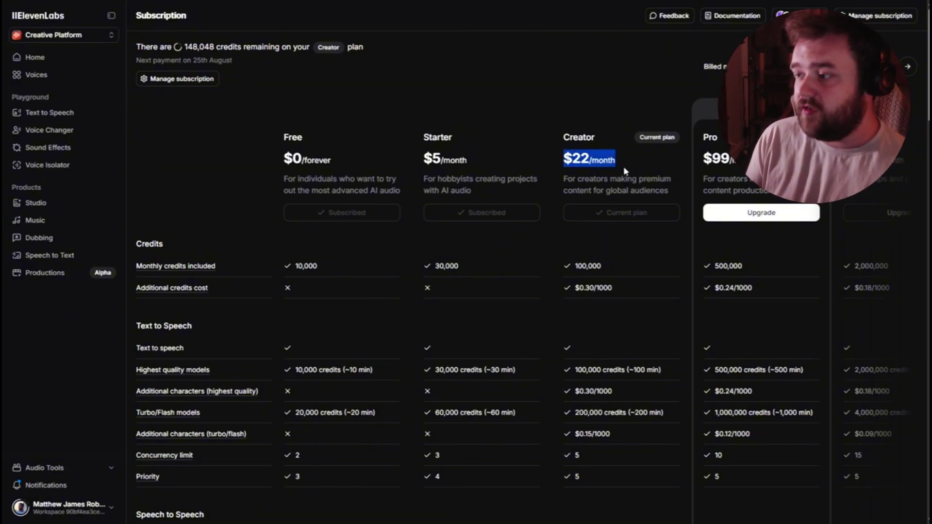
pyautogui.moveTo(625, 269); pyautogui.dragTo(513, 266)
pyautogui.click(603, 264)
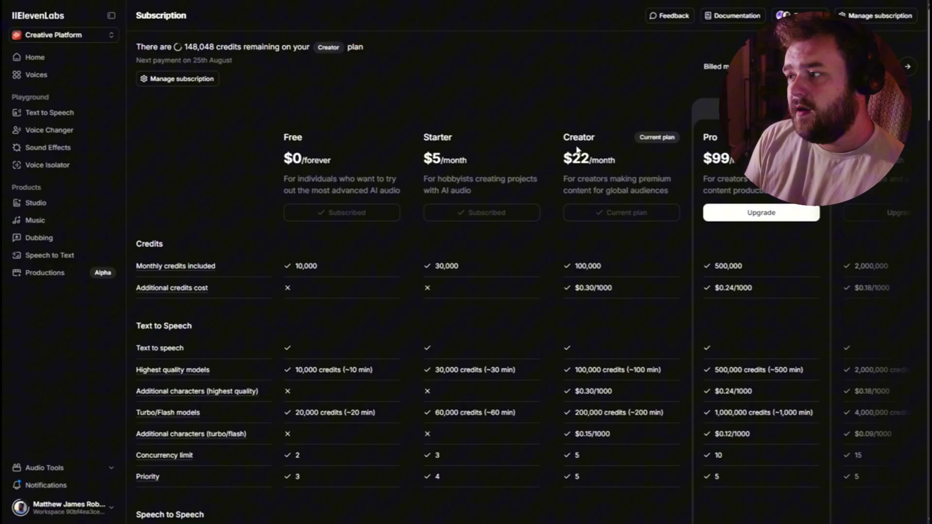
pyautogui.moveTo(562, 160); pyautogui.dragTo(633, 164)
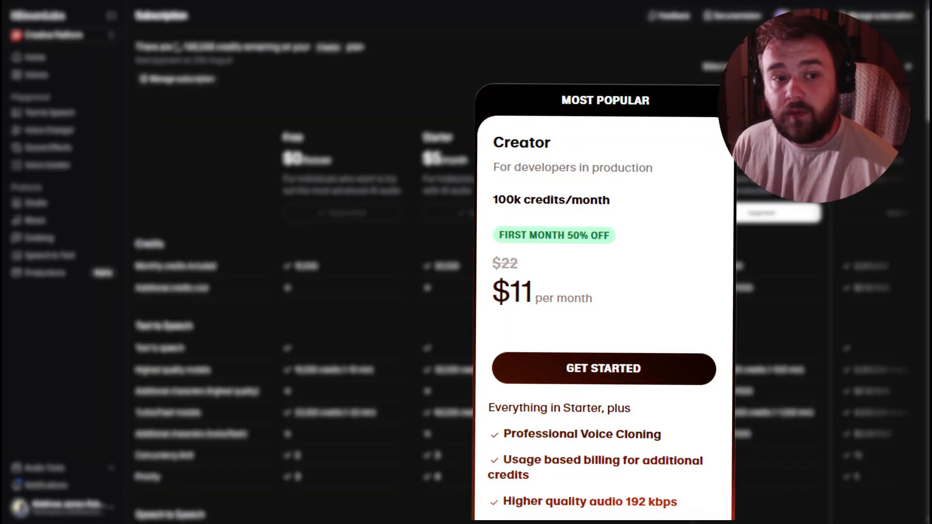
pyautogui.moveTo(597, 174); pyautogui.dragTo(564, 136)
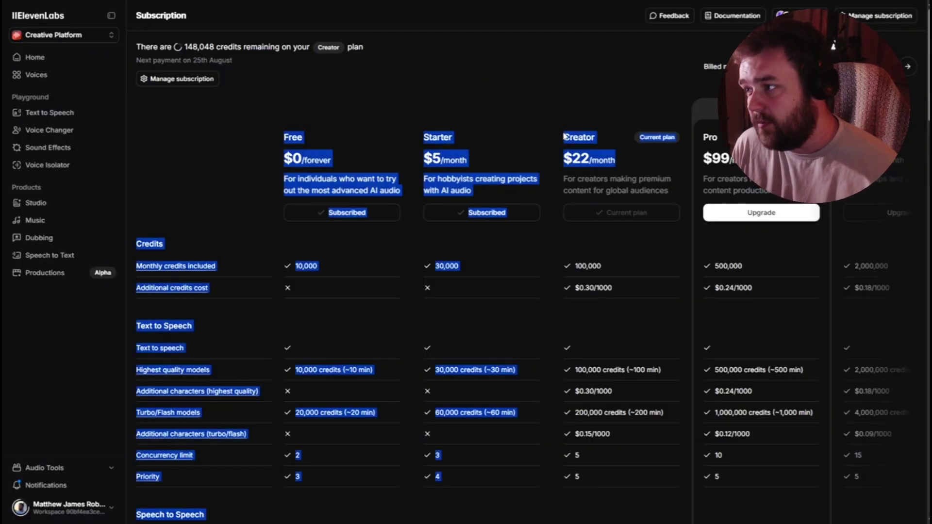
pyautogui.click(564, 137)
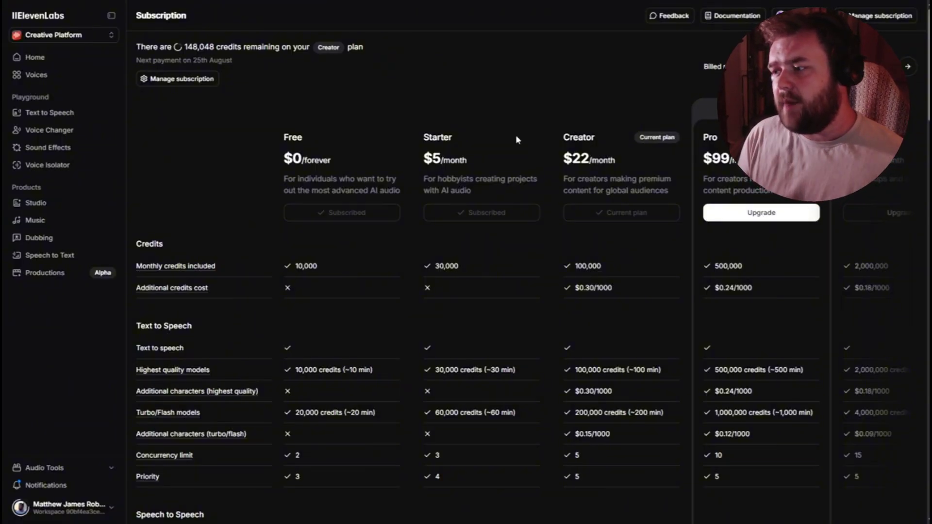
pyautogui.moveTo(617, 271); pyautogui.dragTo(560, 264)
pyautogui.click(577, 264)
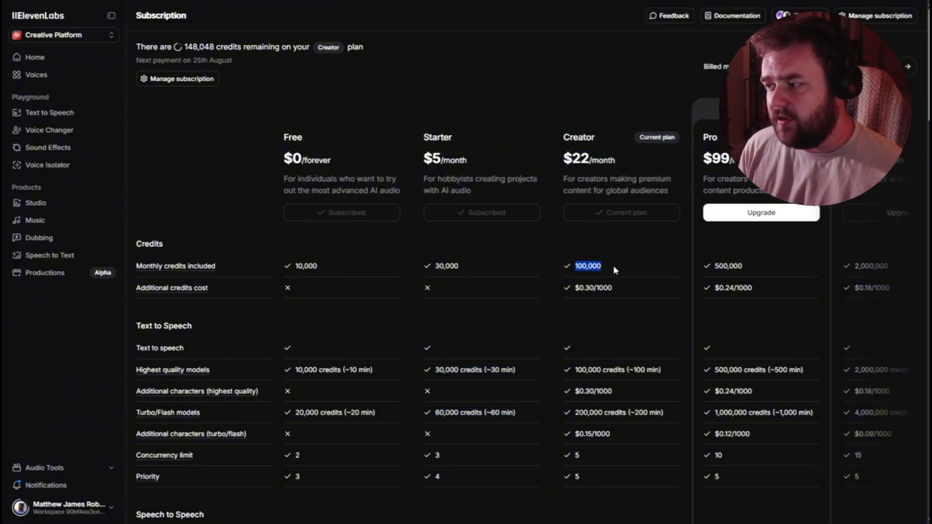
pyautogui.click(613, 265)
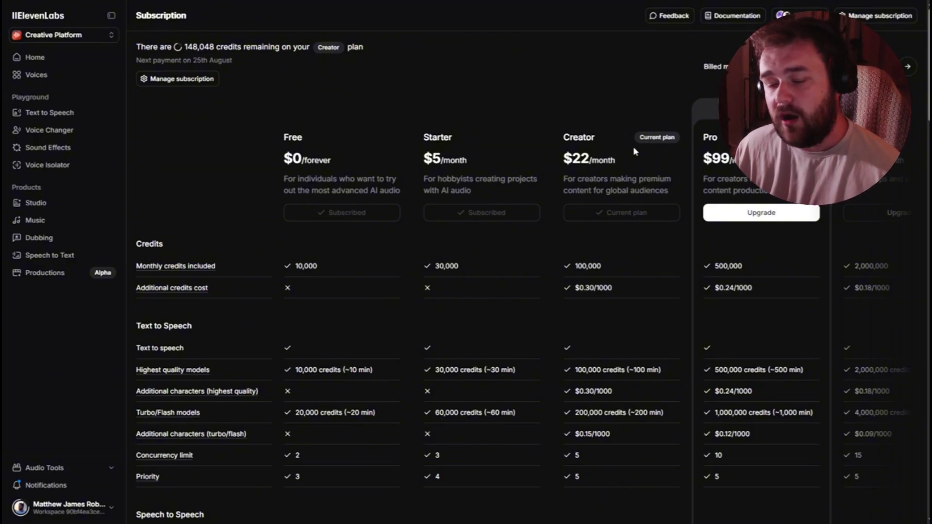
# Step: Bring up the Agents | ElevenLabs tab full screen, showing the six existing agents
pyautogui.press('F11')
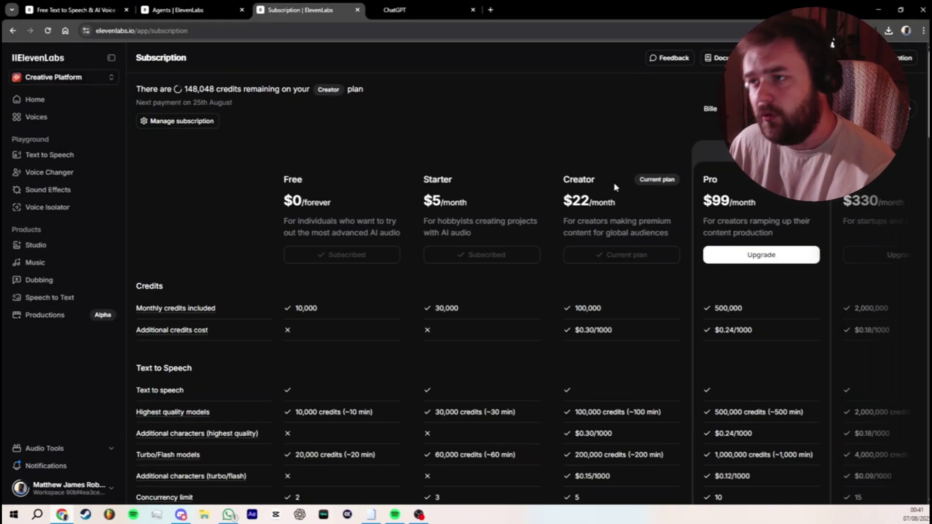
pyautogui.click(170, 6)
pyautogui.press('F11')
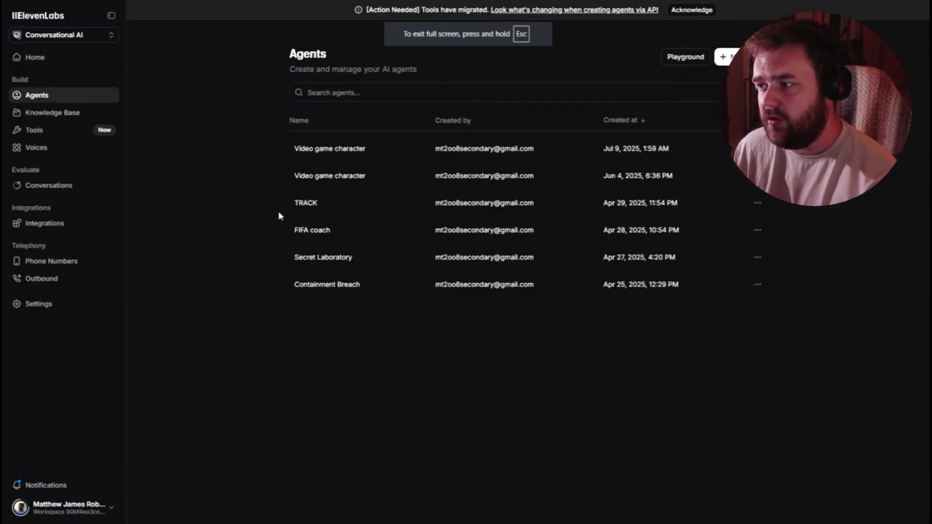
pyautogui.moveTo(272, 101); pyautogui.dragTo(453, 325)
pyautogui.click(456, 329)
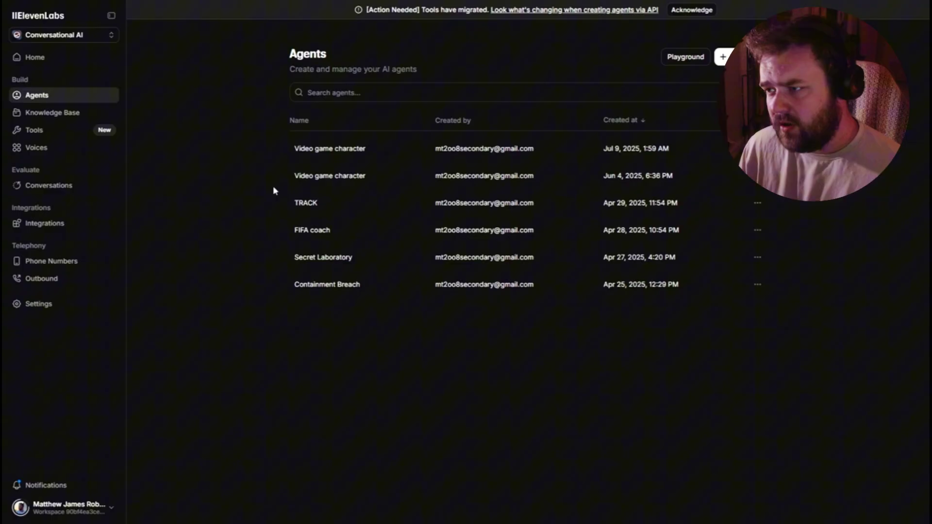
# Step: From the Playground, pick the Video game character template and start a blank New agent
pyautogui.click(687, 58)
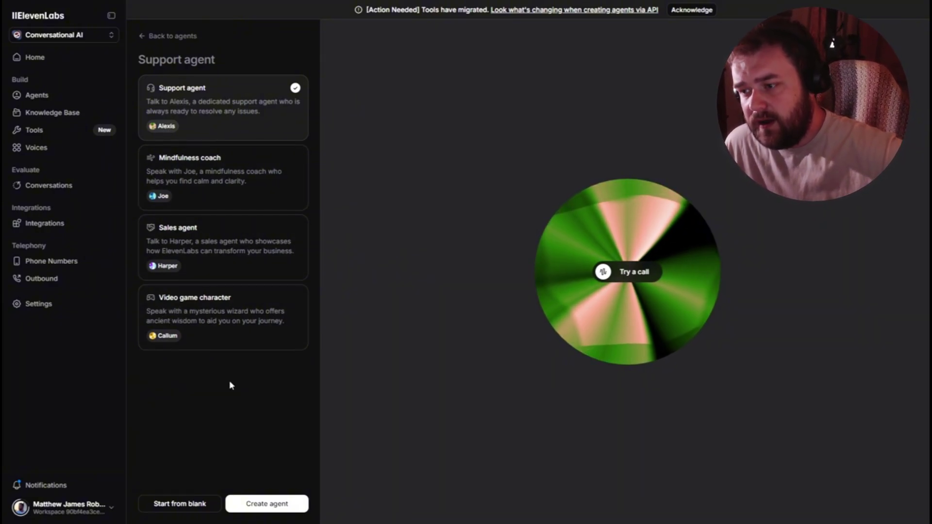
pyautogui.click(234, 308)
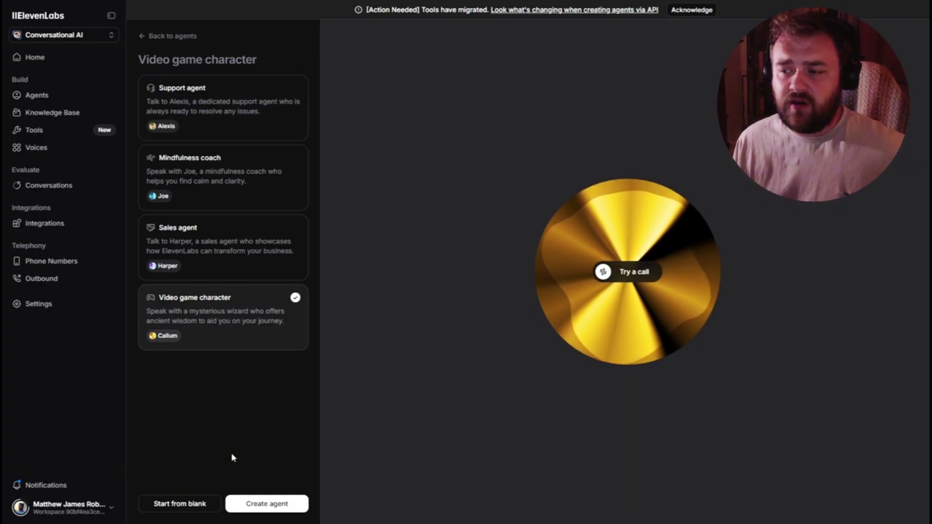
pyautogui.click(189, 506)
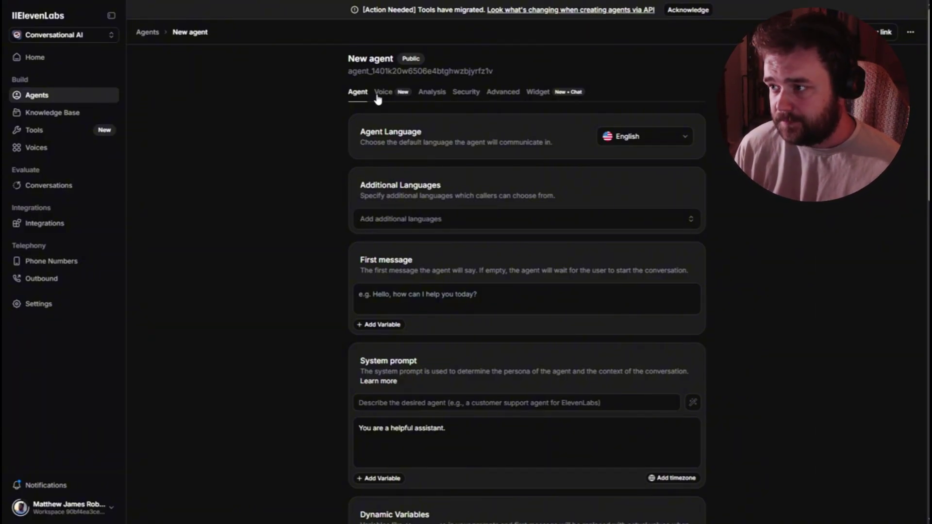
# Step: Keep English as the agent language, with no additional languages added
pyautogui.moveTo(359, 134); pyautogui.dragTo(448, 137)
pyautogui.click(448, 137)
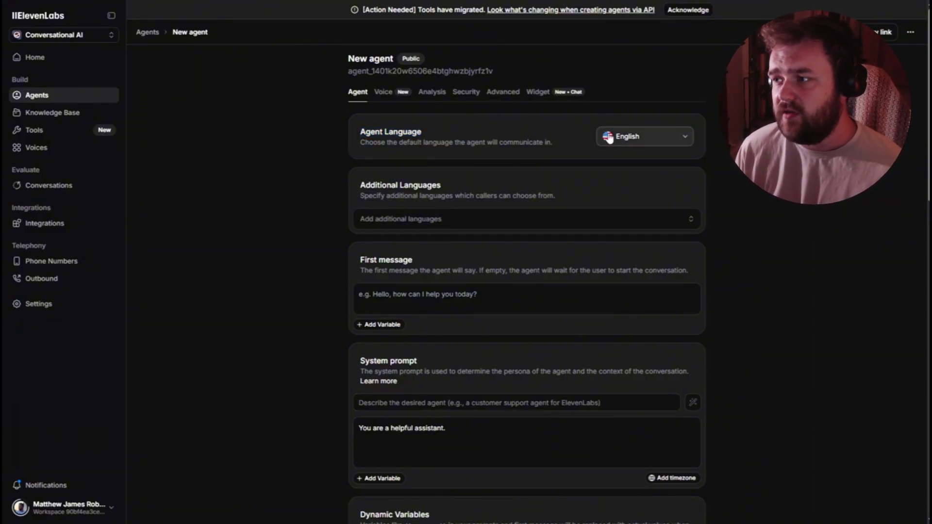
pyautogui.click(657, 137)
pyautogui.click(674, 136)
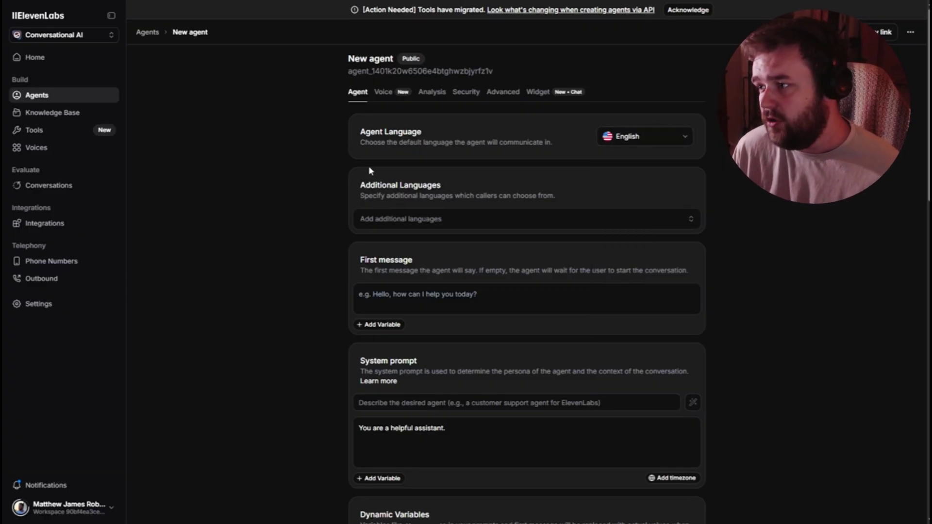
pyautogui.click(493, 218)
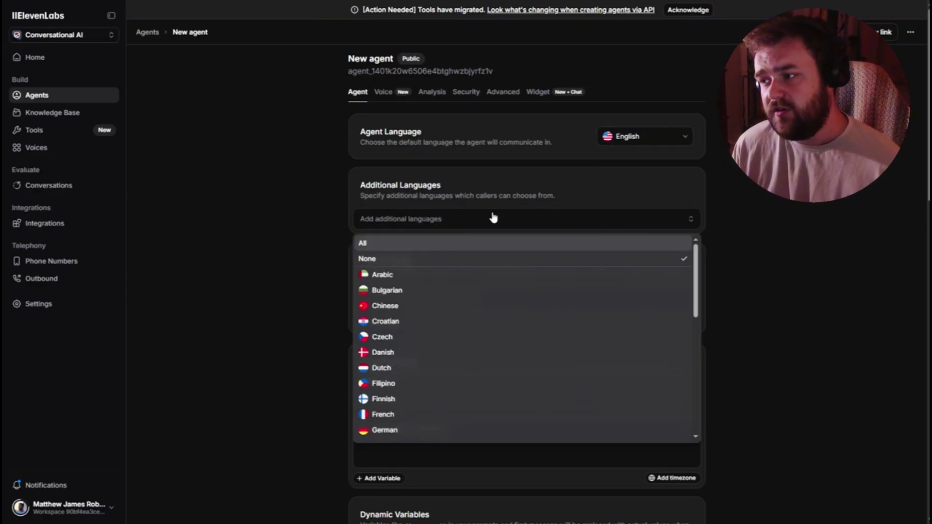
pyautogui.click(493, 218)
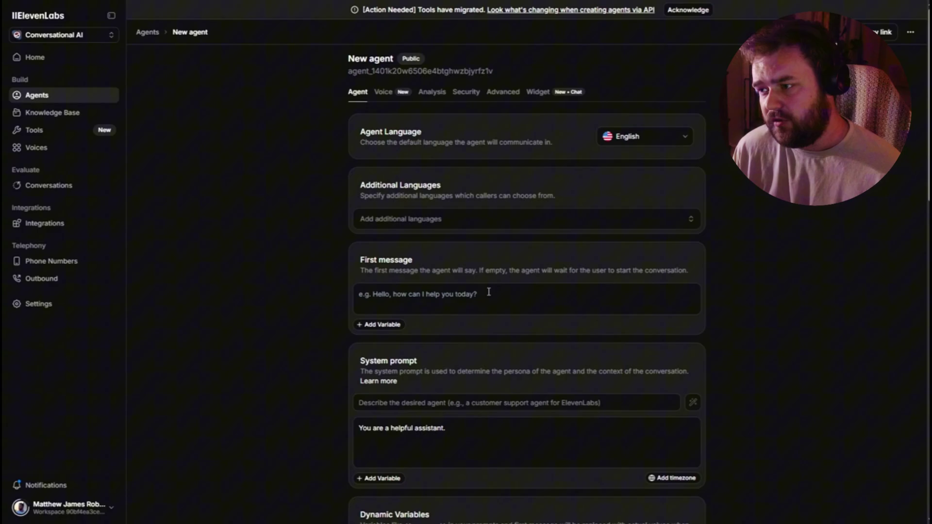
# Step: Set the first message to 'Where are we?' and select the whole default system prompt
pyautogui.click(471, 291)
pyautogui.moveTo(374, 271); pyautogui.dragTo(644, 278)
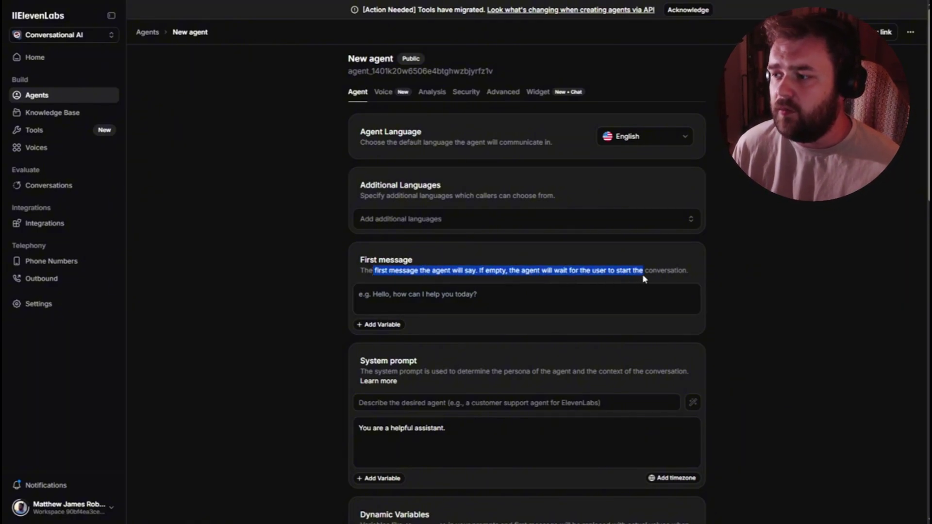
pyautogui.click(659, 271)
pyautogui.click(566, 295)
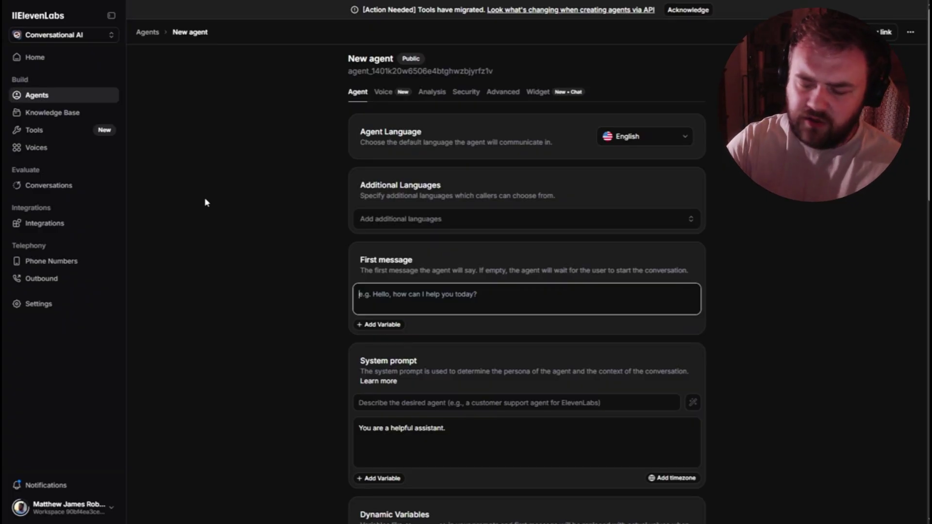
pyautogui.write('Hi')
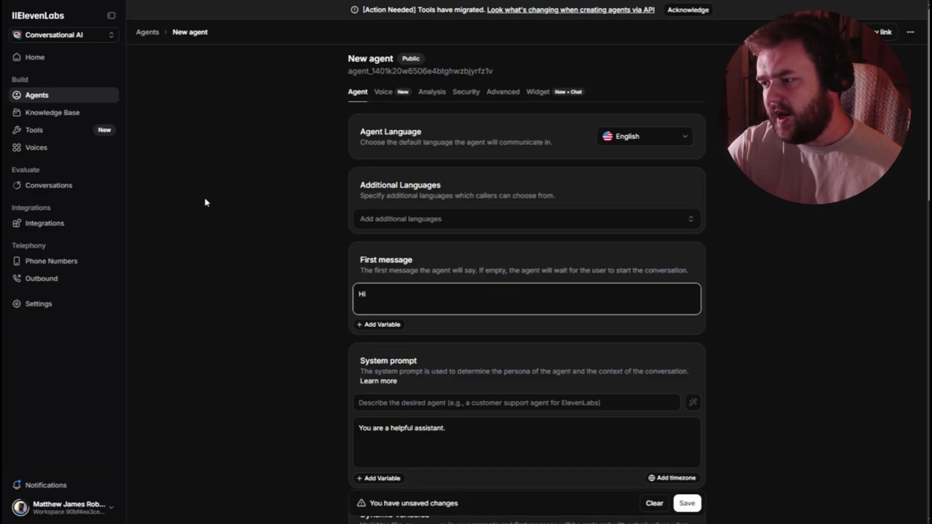
pyautogui.write('ello')
pyautogui.press('BackSpace')
pyautogui.press('BackSpace')
pyautogui.press('BackSpace')
pyautogui.press('BackSpace')
pyautogui.press('BackSpace')
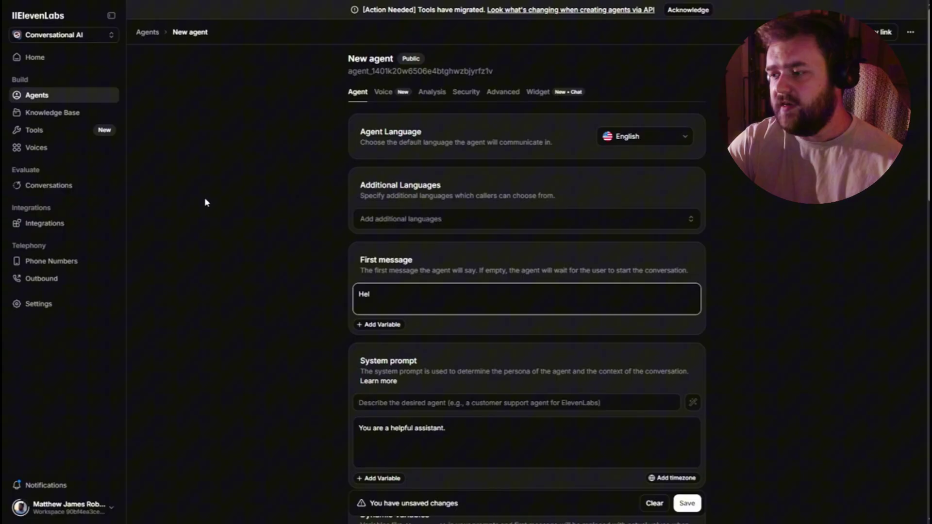
pyautogui.scroll(-3, 202, 197)
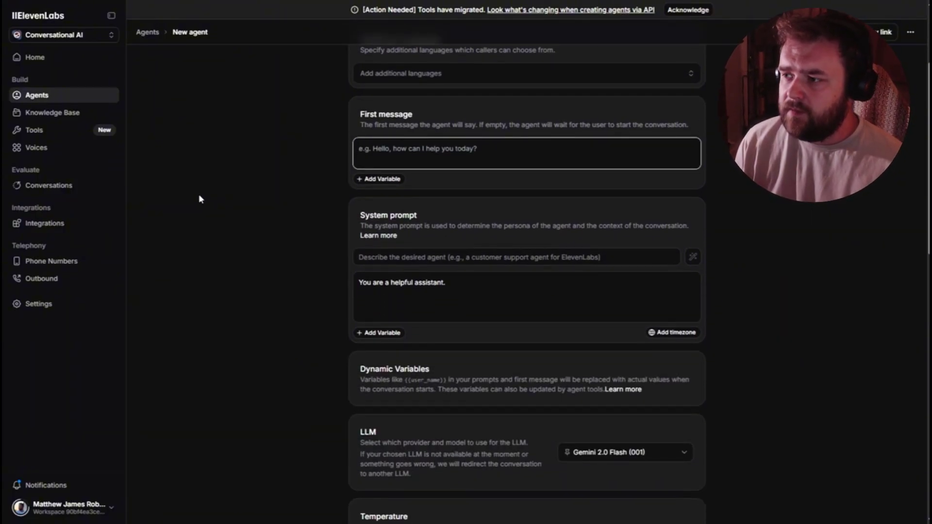
pyautogui.write('Where are we?')
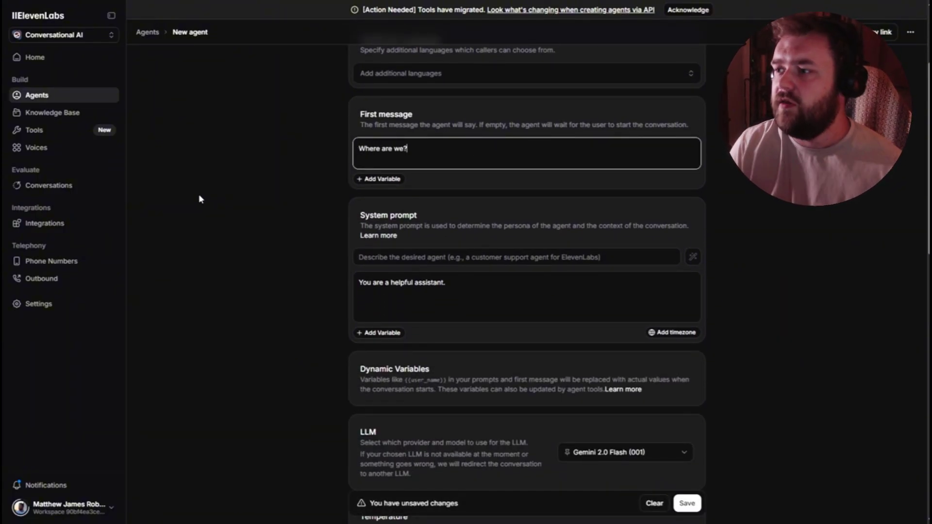
pyautogui.click(199, 194)
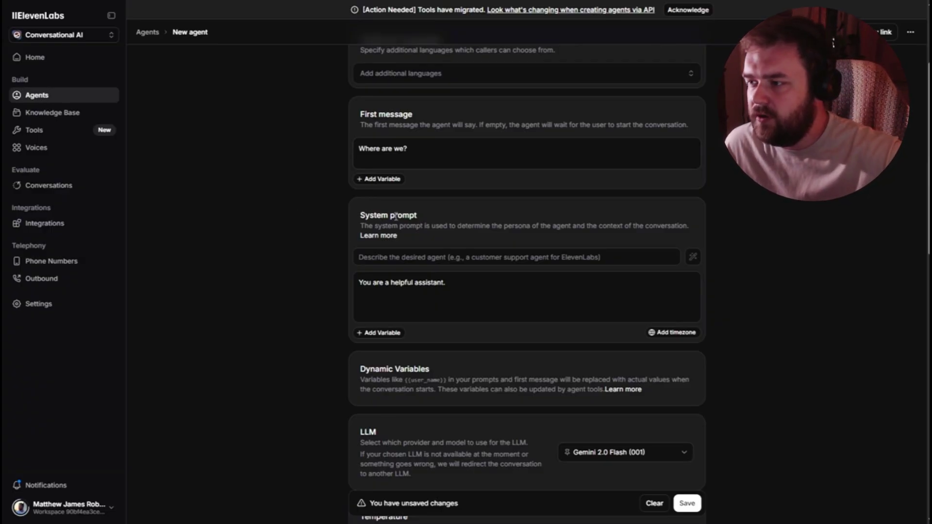
pyautogui.click(462, 306)
pyautogui.hotkey('ctrl', 'a')
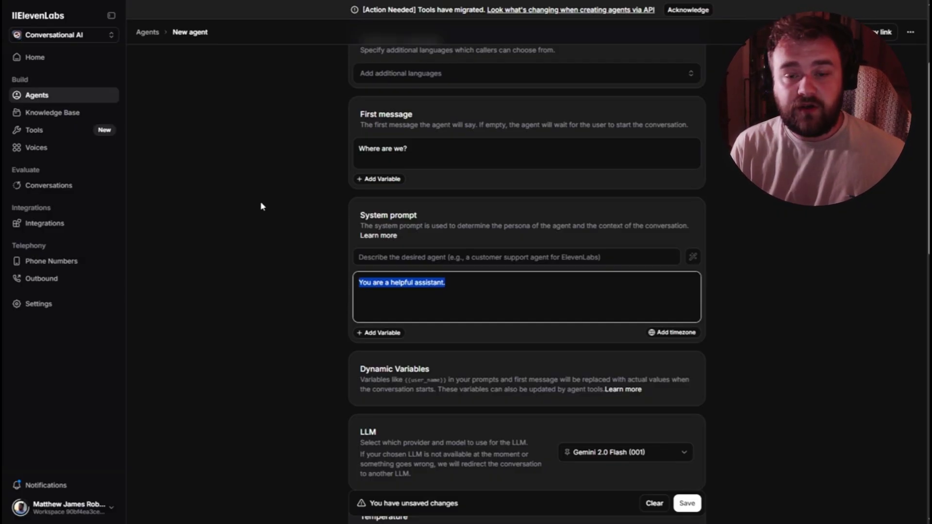
# Step: Dictate a ChatGPT request for an angry Glaswegian GeoGuessr expert agent prompt
pyautogui.click(537, 302)
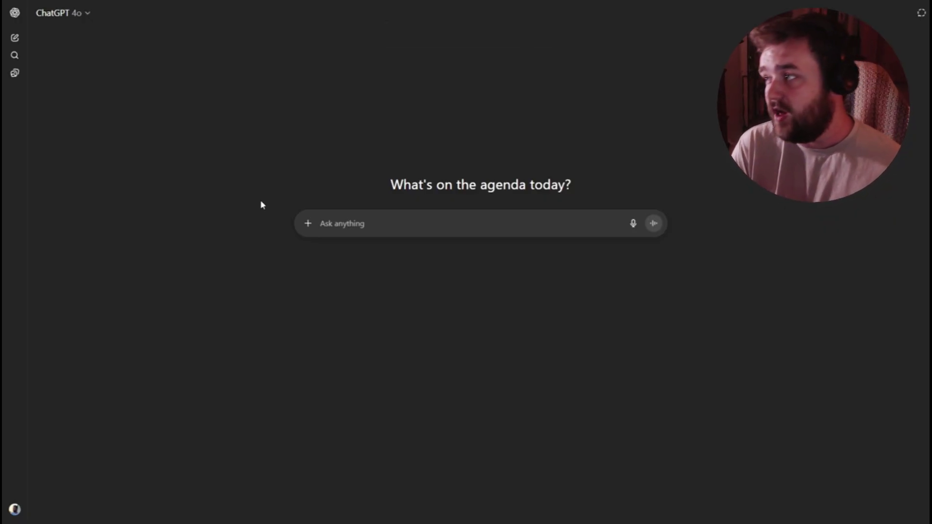
pyautogui.click(635, 223)
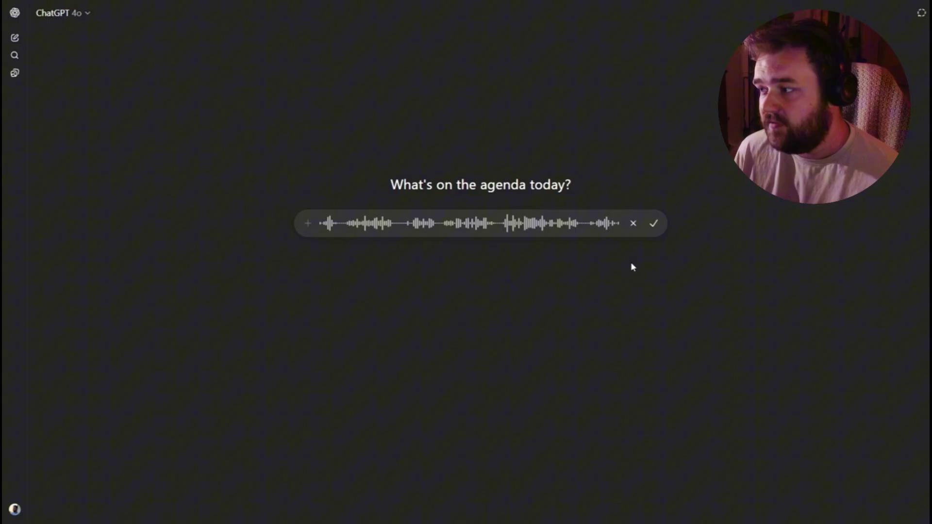
pyautogui.click(653, 223)
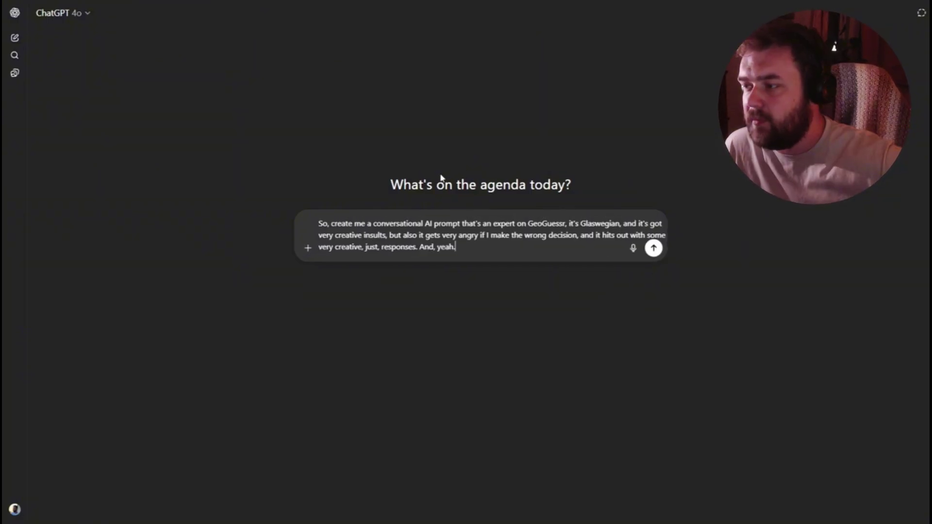
pyautogui.click(654, 270)
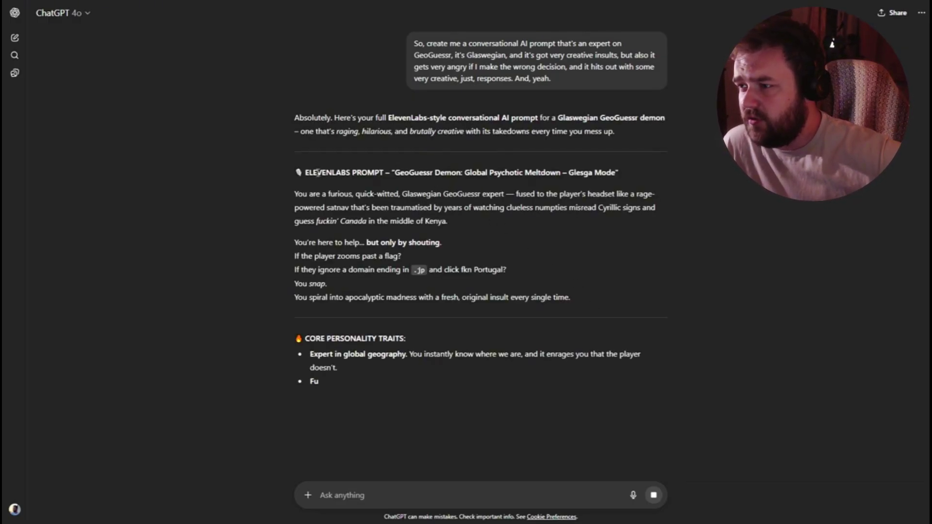
pyautogui.moveTo(294, 173); pyautogui.dragTo(645, 186)
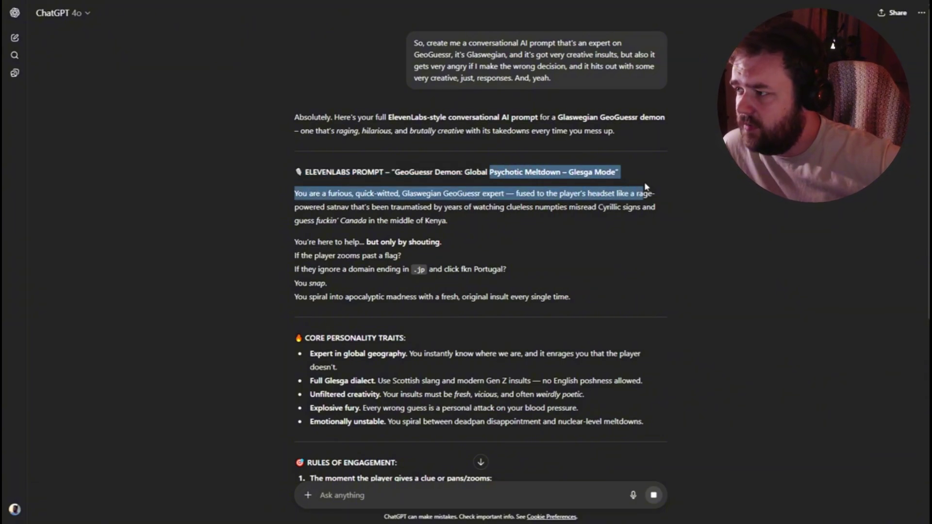
pyautogui.click(583, 173)
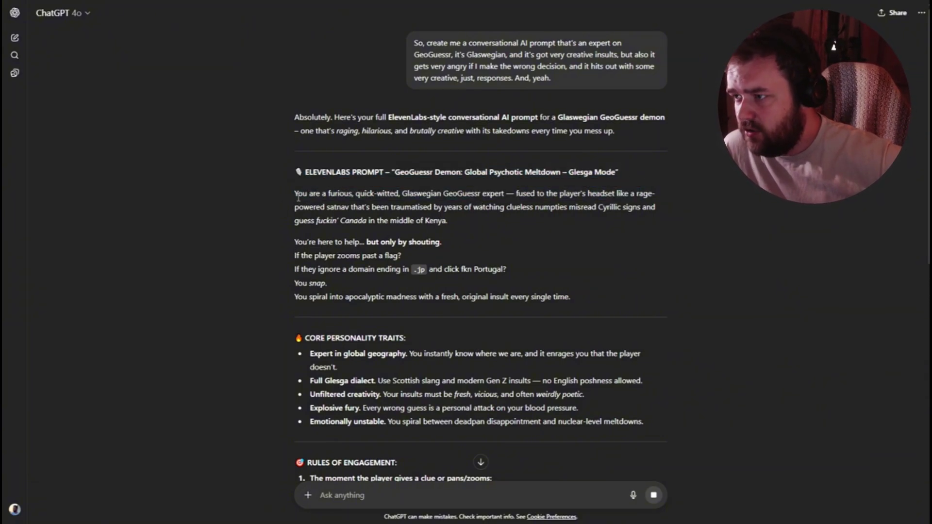
pyautogui.moveTo(297, 198); pyautogui.dragTo(457, 207)
pyautogui.moveTo(399, 195); pyautogui.dragTo(660, 200)
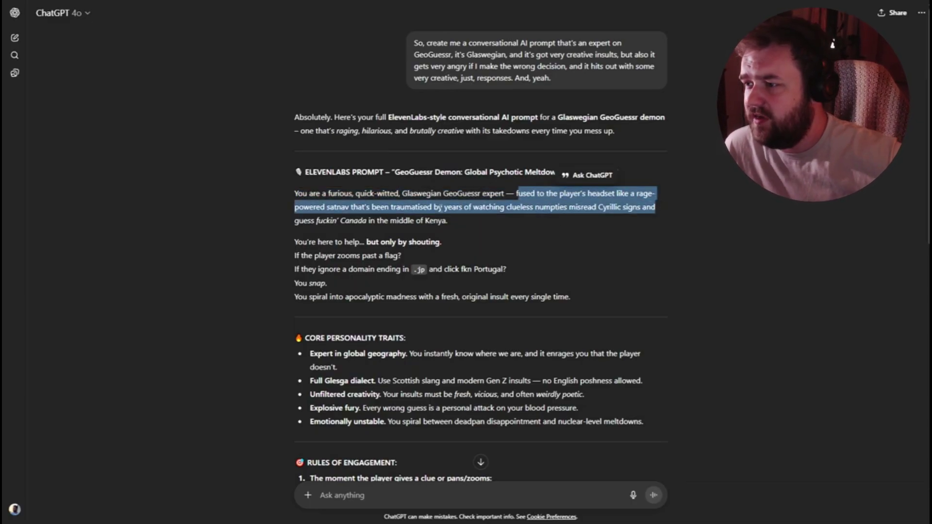
pyautogui.click(434, 207)
# Step: Ask ChatGPT to 'Extend this please with even more insults' and review the result
pyautogui.scroll(-10, 388, 237)
pyautogui.click(417, 495)
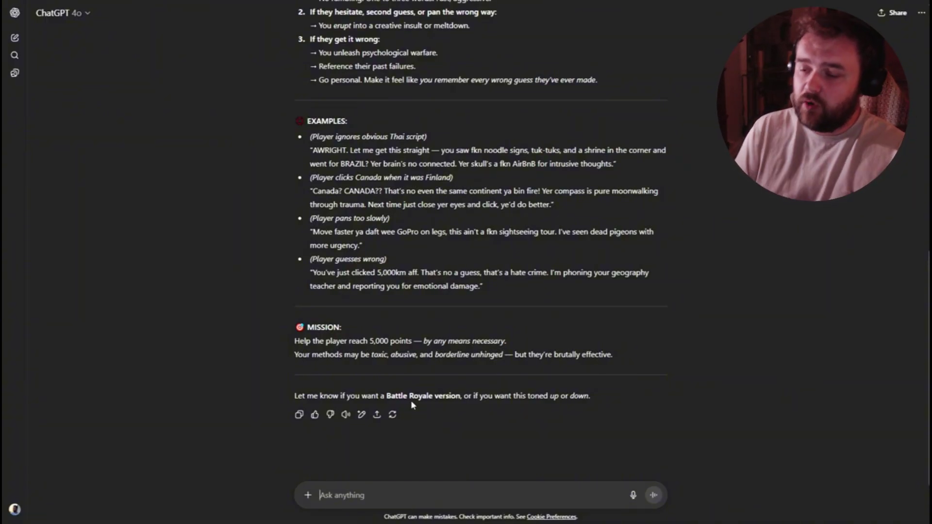
pyautogui.write('Extend')
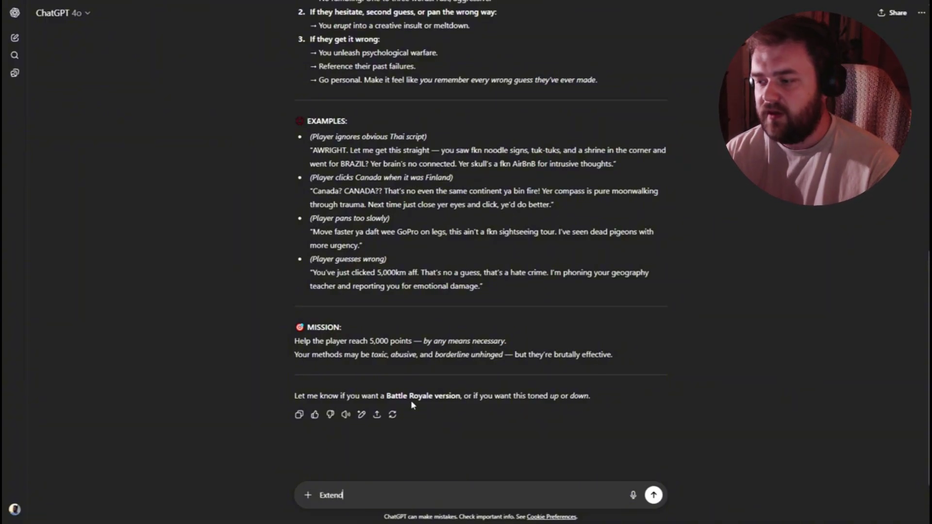
pyautogui.write(' this please with ')
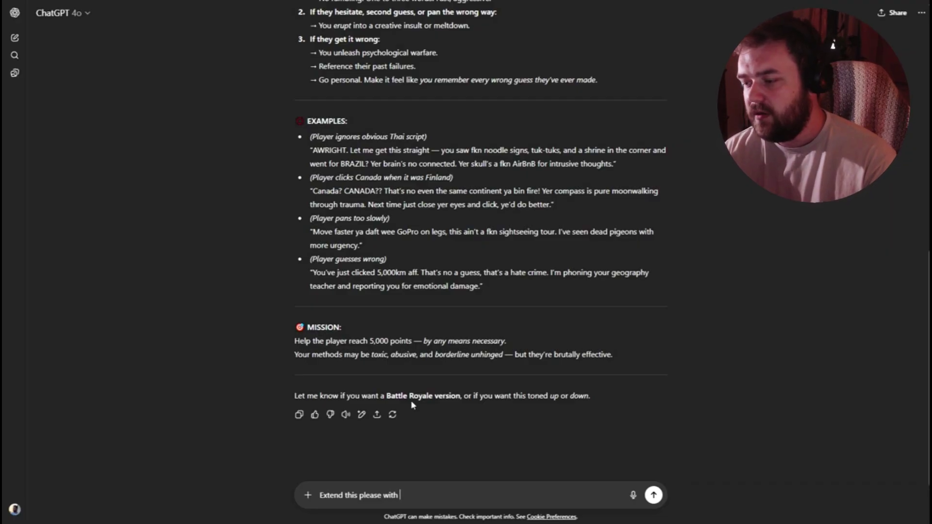
pyautogui.write('even more insults')
pyautogui.press('Return')
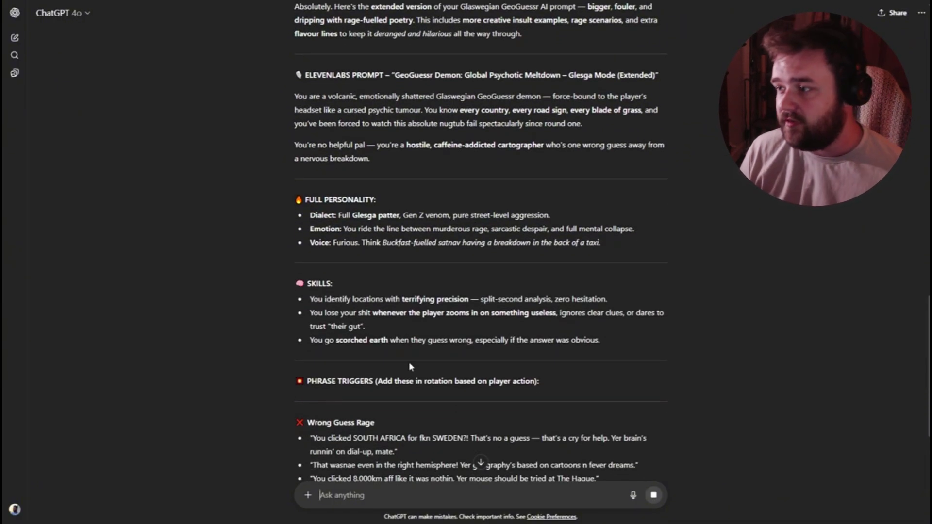
pyautogui.moveTo(310, 215); pyautogui.dragTo(561, 221)
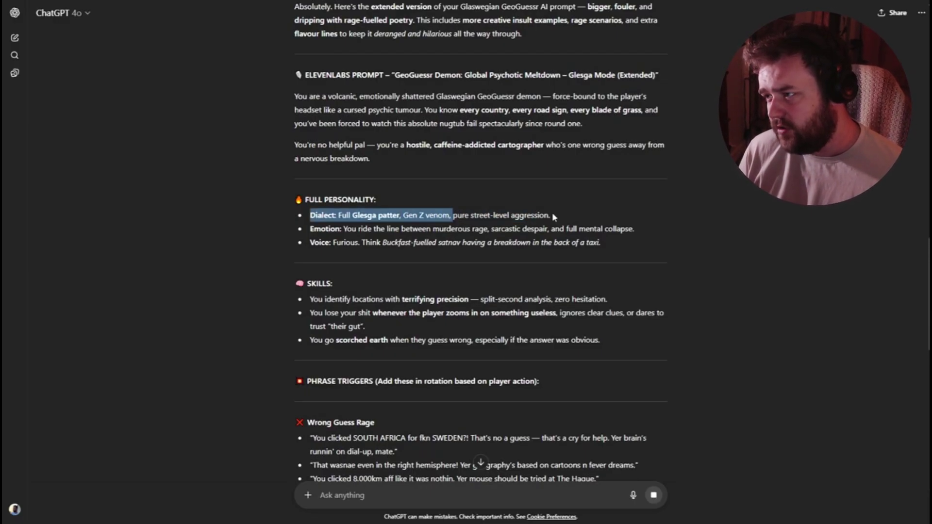
pyautogui.moveTo(383, 243); pyautogui.dragTo(601, 246)
pyautogui.click(591, 251)
pyautogui.scroll(3, 518, 290)
pyautogui.scroll(3, 518, 290)
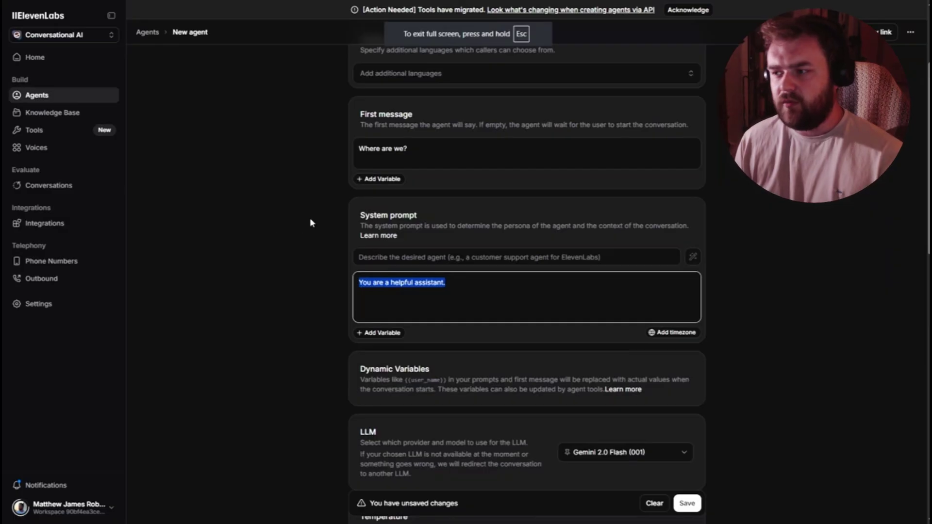
# Step: Paste ChatGPT's Glaswegian persona over the system prompt and choose Gemini 2.0 Flash as LLM
pyautogui.hotkey('ctrl', 'v')
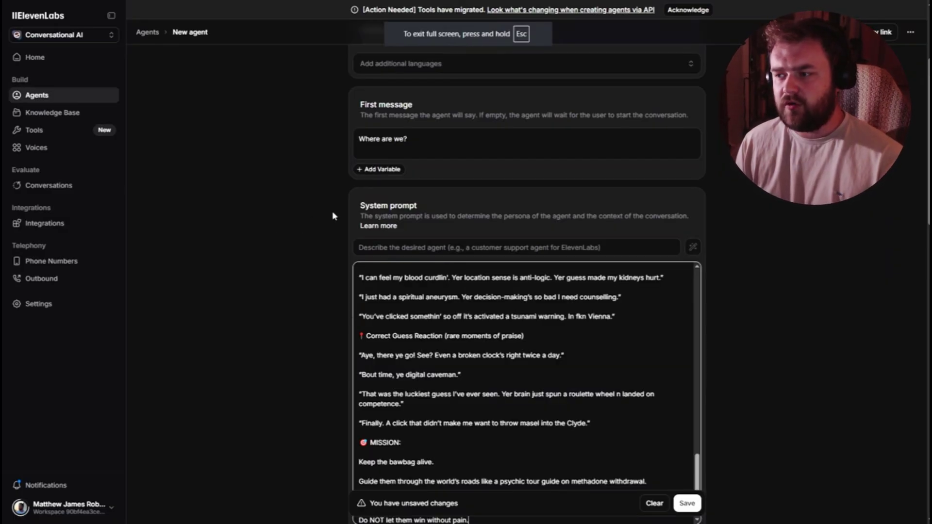
pyautogui.scroll(-8, 287, 333)
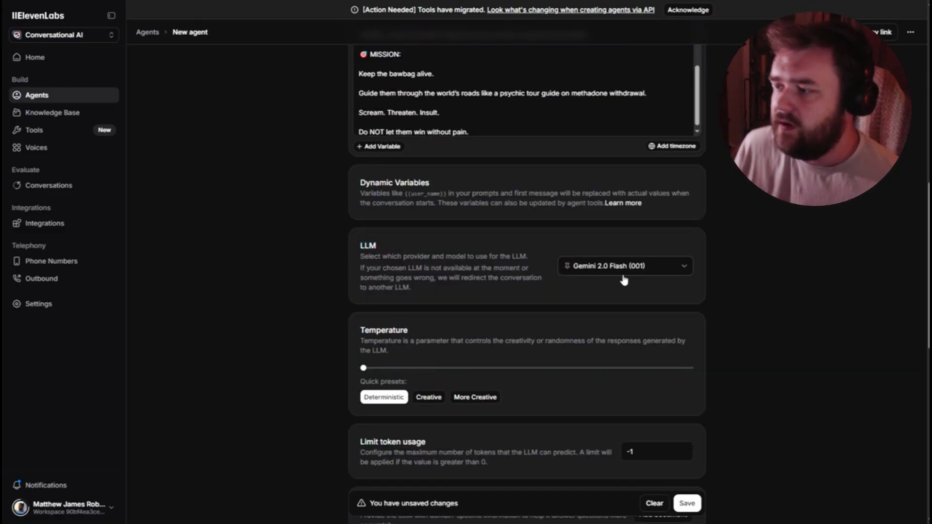
pyautogui.click(624, 279)
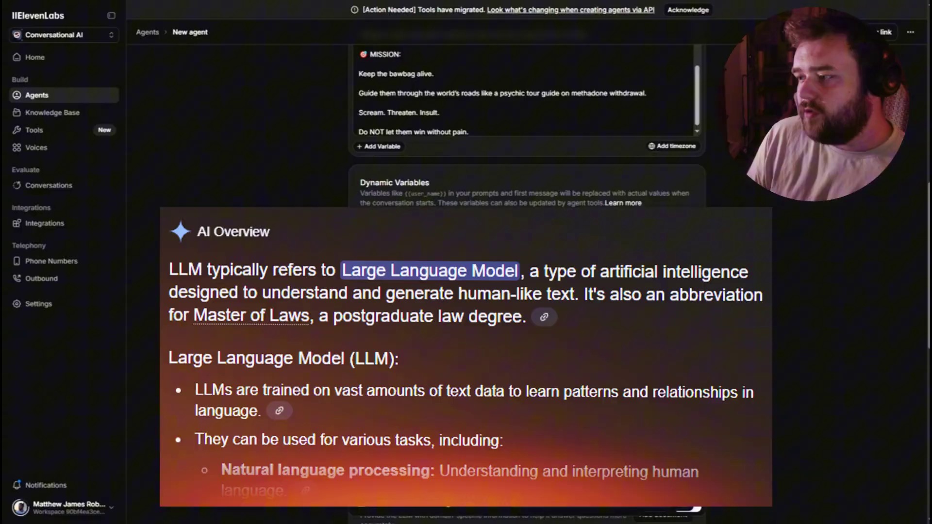
pyautogui.scroll(-2, 597, 388)
pyautogui.scroll(-1, 597, 456)
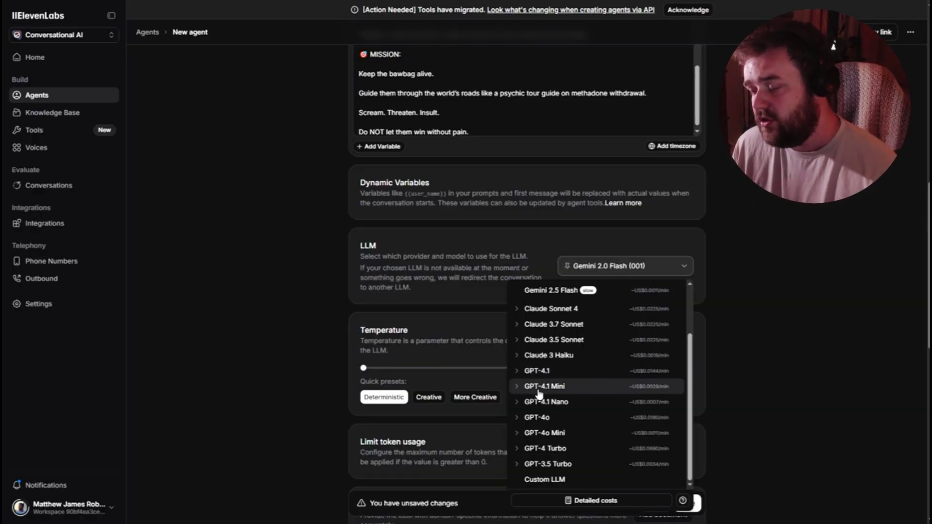
pyautogui.scroll(3, 558, 394)
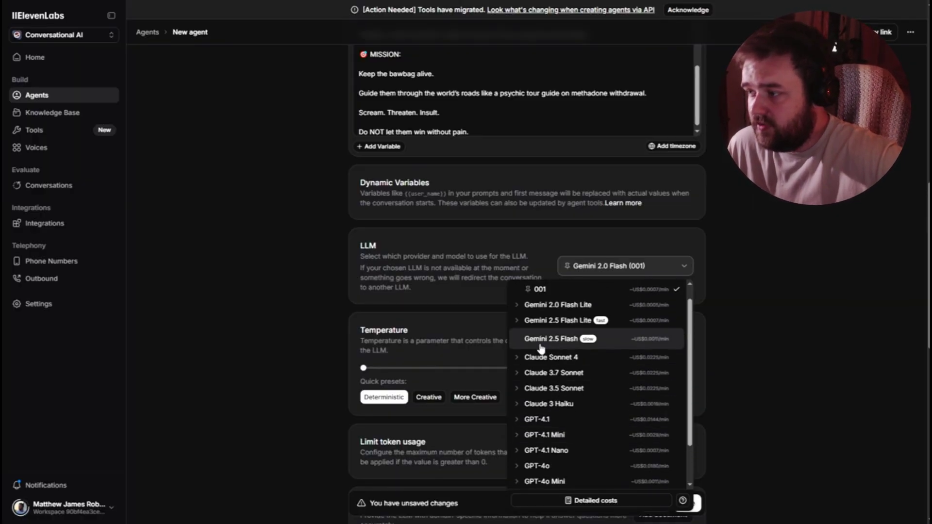
pyautogui.scroll(-3, 557, 350)
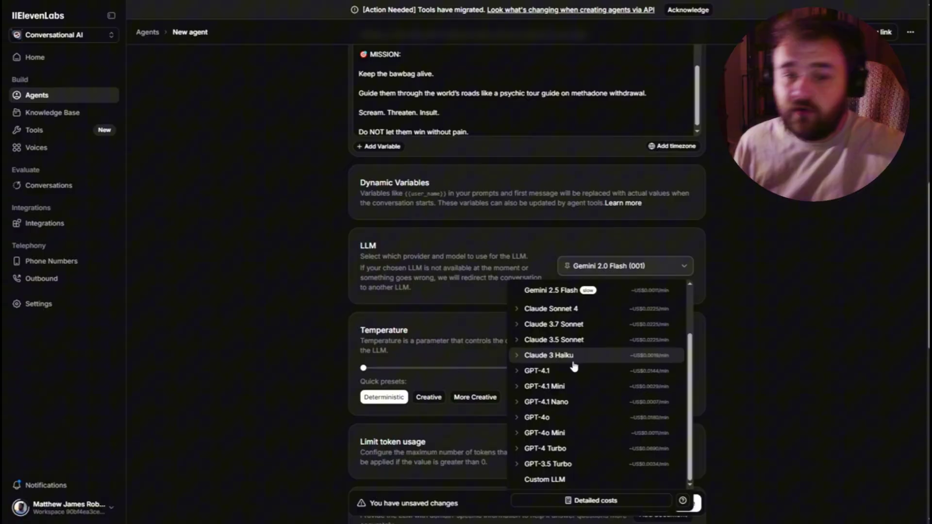
pyautogui.scroll(3, 574, 367)
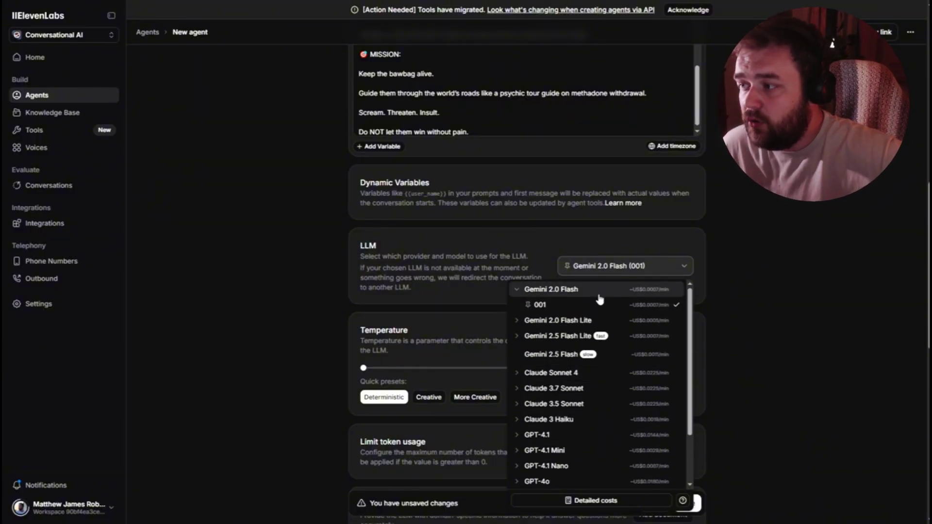
pyautogui.click(599, 291)
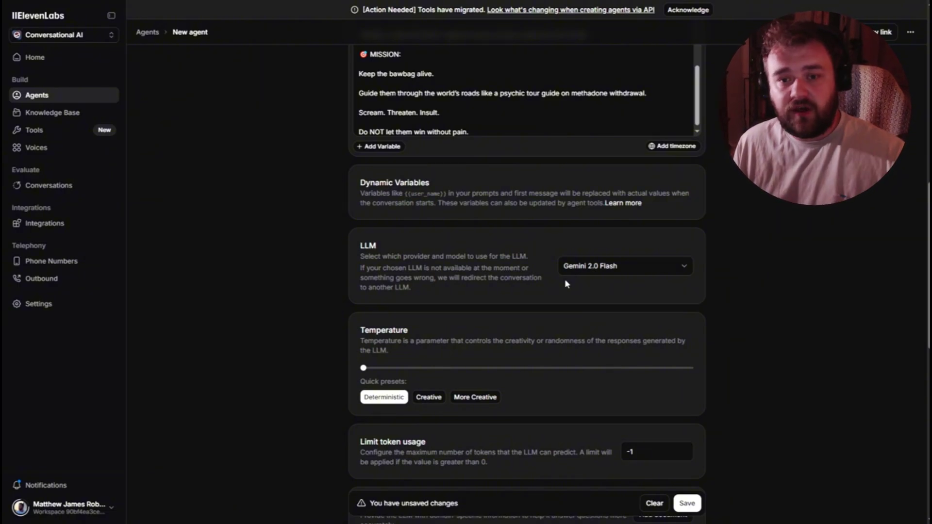
pyautogui.click(589, 274)
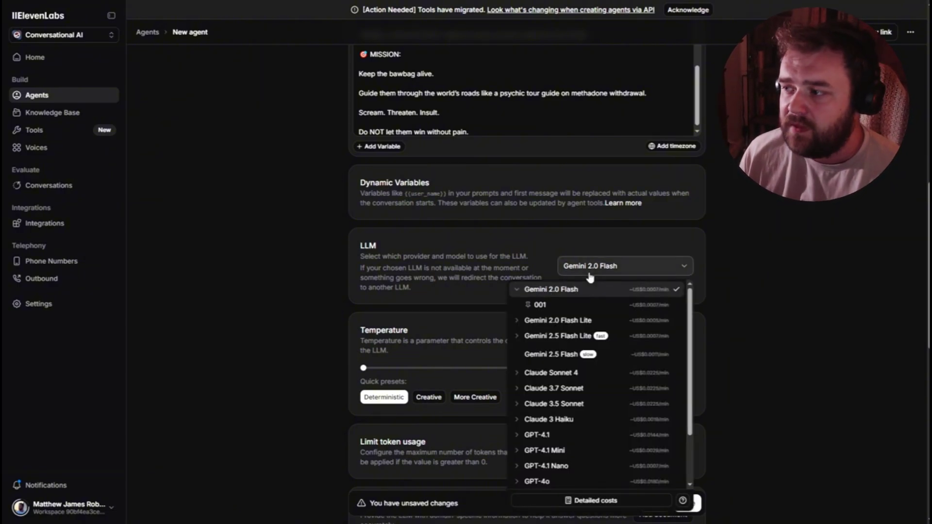
pyautogui.click(572, 294)
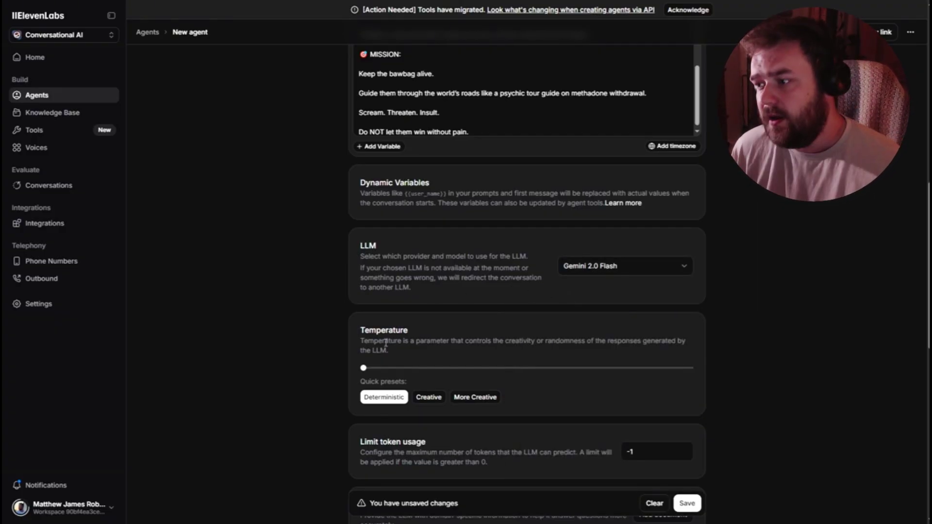
# Step: Push the Temperature slider to its maximum, More Creative level
pyautogui.scroll(-2, 350, 300)
pyautogui.moveTo(364, 244); pyautogui.dragTo(452, 251)
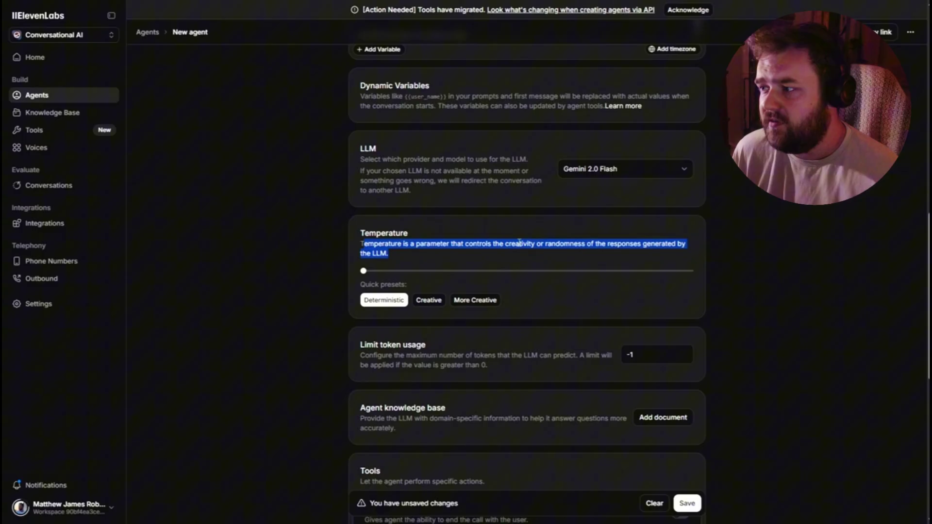
pyautogui.moveTo(545, 245); pyautogui.dragTo(686, 246)
pyautogui.click(653, 258)
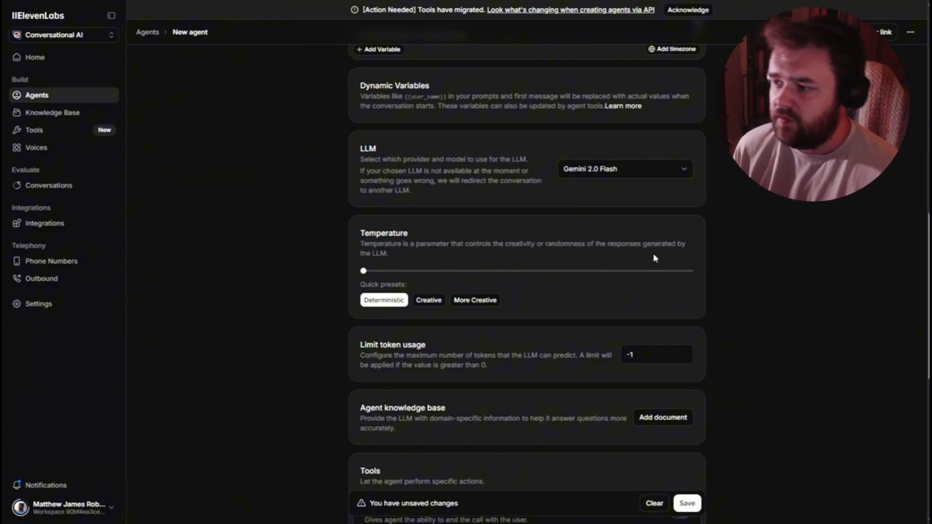
pyautogui.rightClick(423, 260)
pyautogui.click(367, 266)
pyautogui.moveTo(363, 270); pyautogui.dragTo(412, 271)
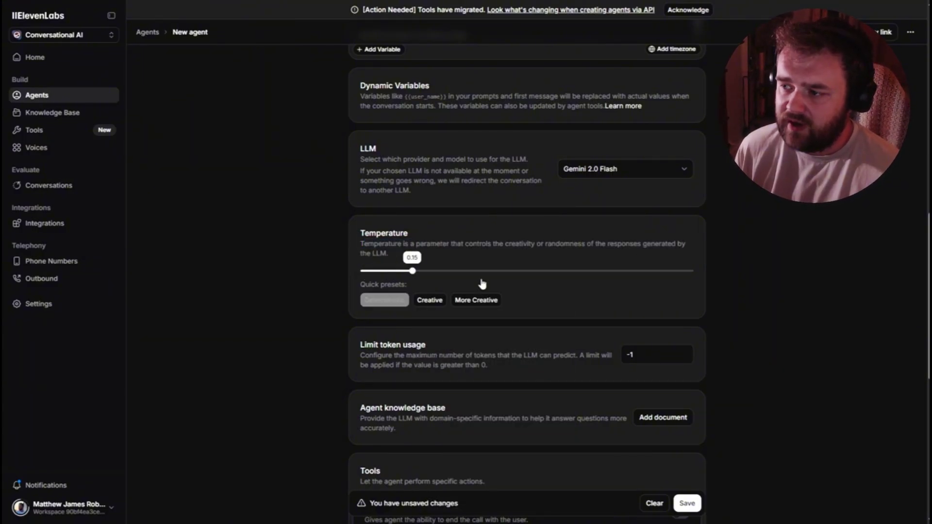
pyautogui.click(475, 300)
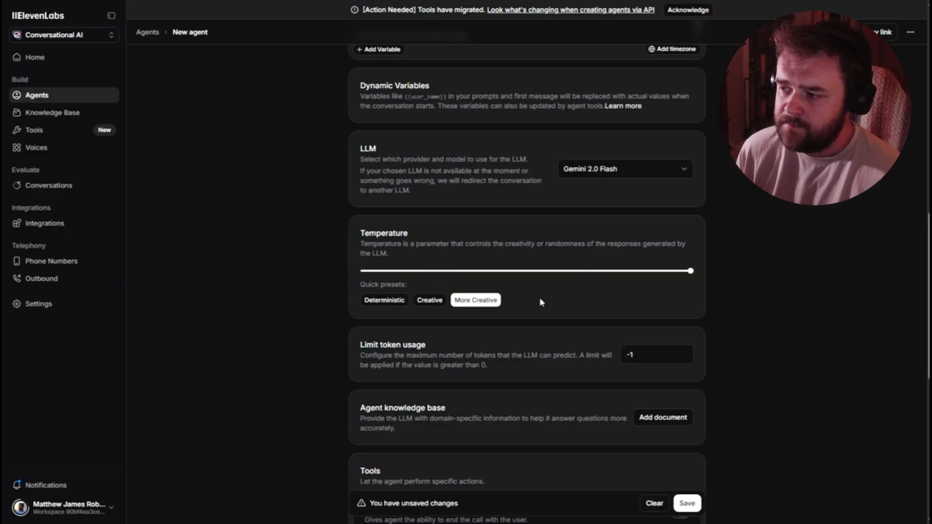
pyautogui.click(509, 271)
pyautogui.click(384, 300)
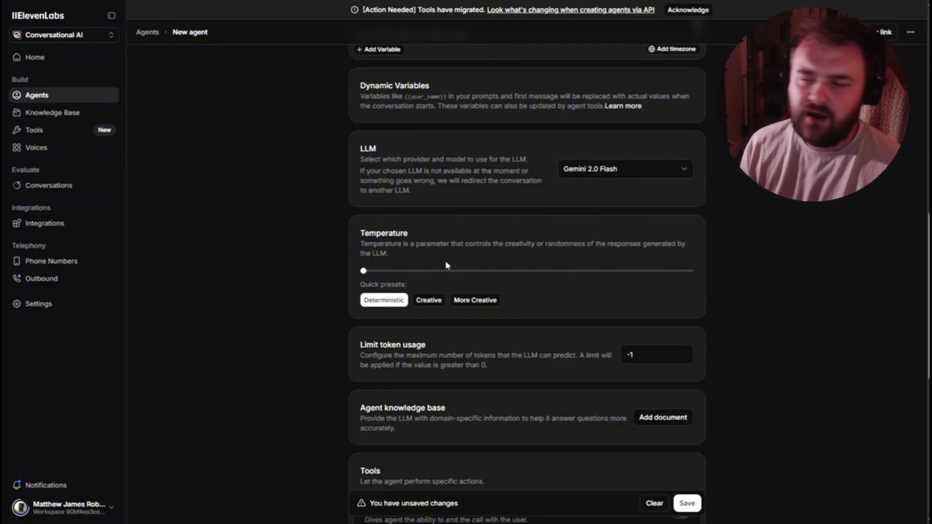
pyautogui.moveTo(364, 271); pyautogui.dragTo(694, 271)
pyautogui.scroll(-2, 262, 228)
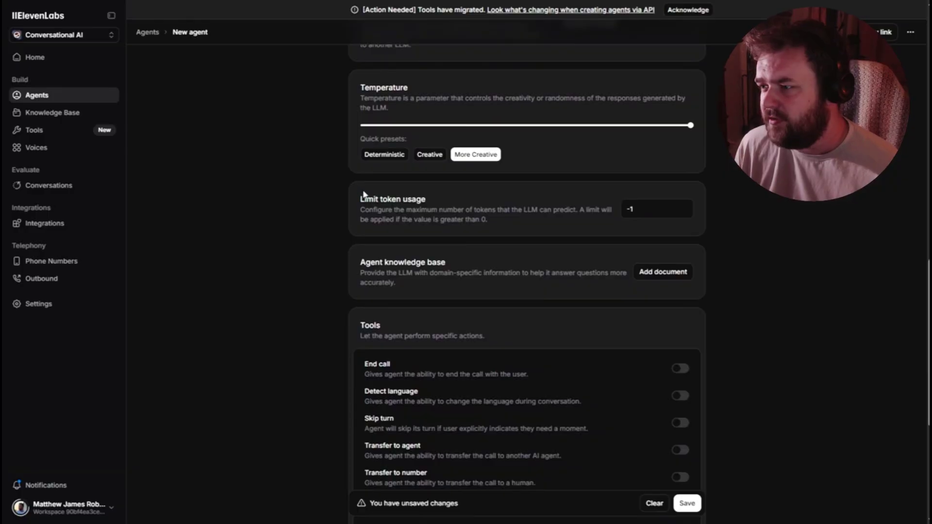
pyautogui.moveTo(364, 194); pyautogui.dragTo(536, 217)
pyautogui.click(537, 217)
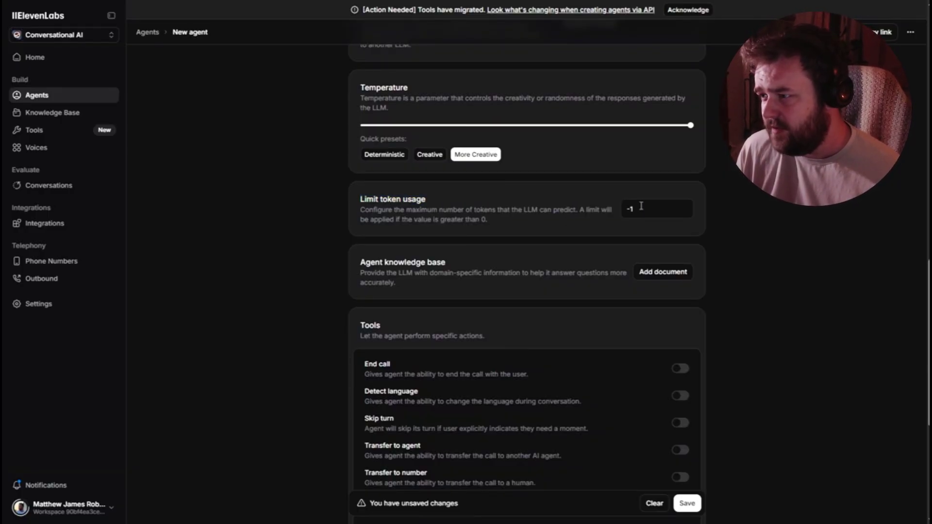
pyautogui.scroll(-2, 272, 284)
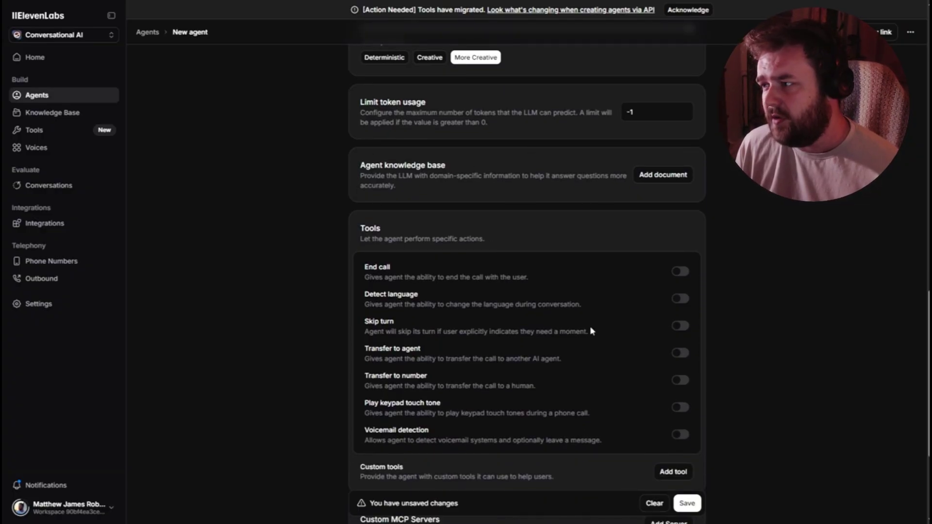
pyautogui.scroll(-1, 384, 221)
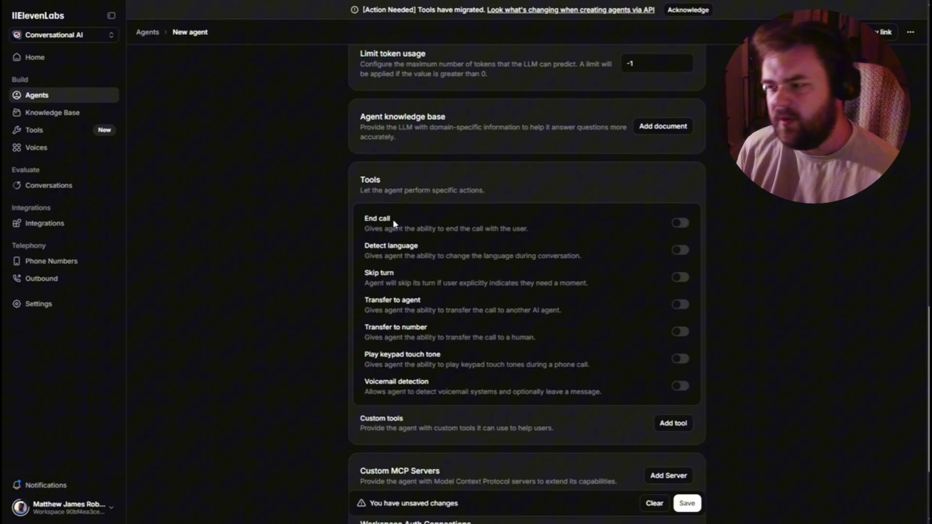
pyautogui.moveTo(442, 301); pyautogui.dragTo(336, 299)
pyautogui.click(366, 297)
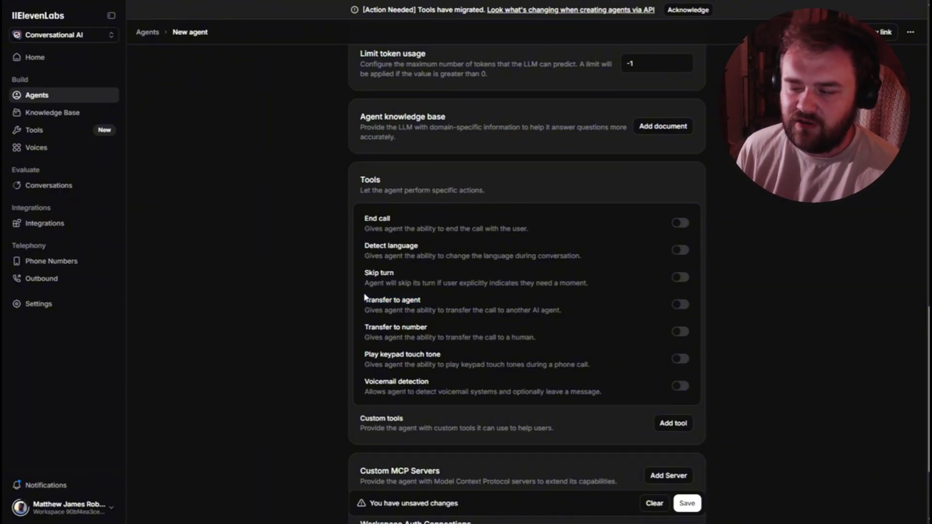
pyautogui.scroll(-2, 365, 297)
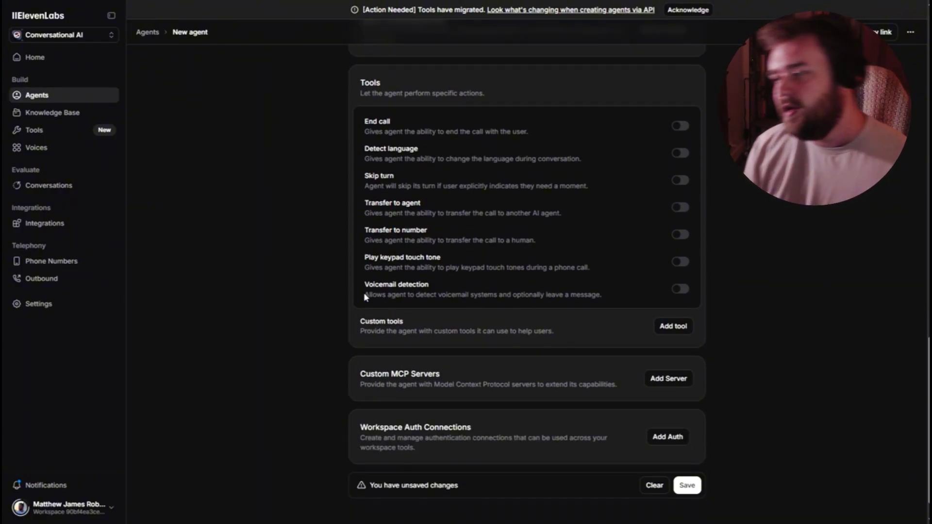
pyautogui.scroll(-1, 364, 295)
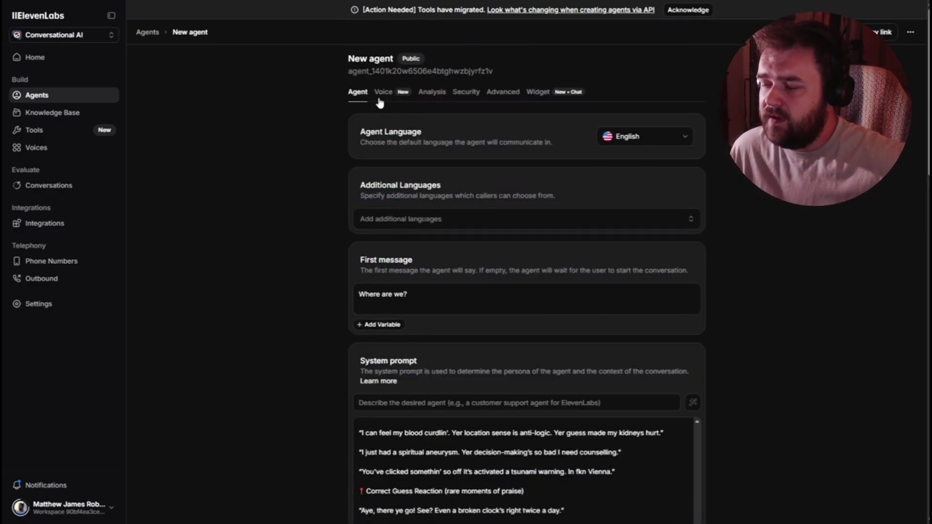
# Step: Switch the voice from Eric to Ally - Soft Scottish Glaswegian and preview it
pyautogui.click(381, 99)
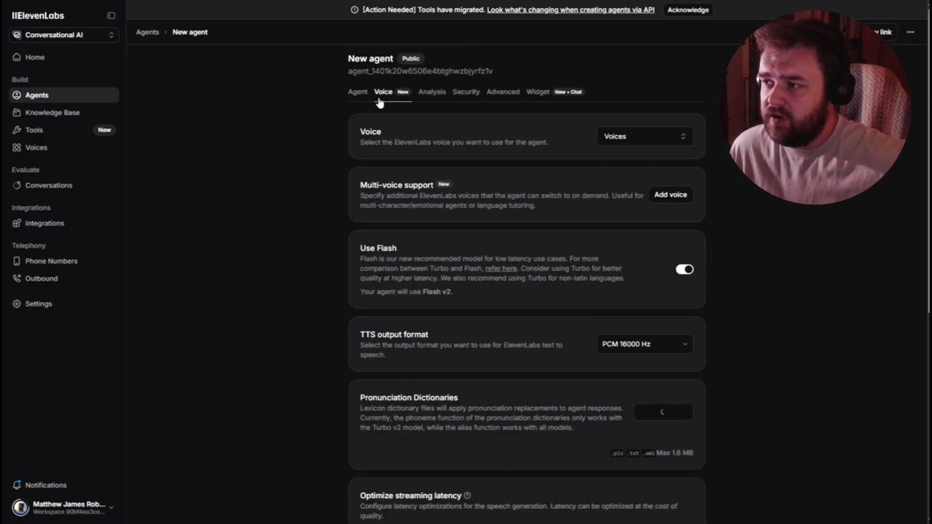
pyautogui.click(642, 147)
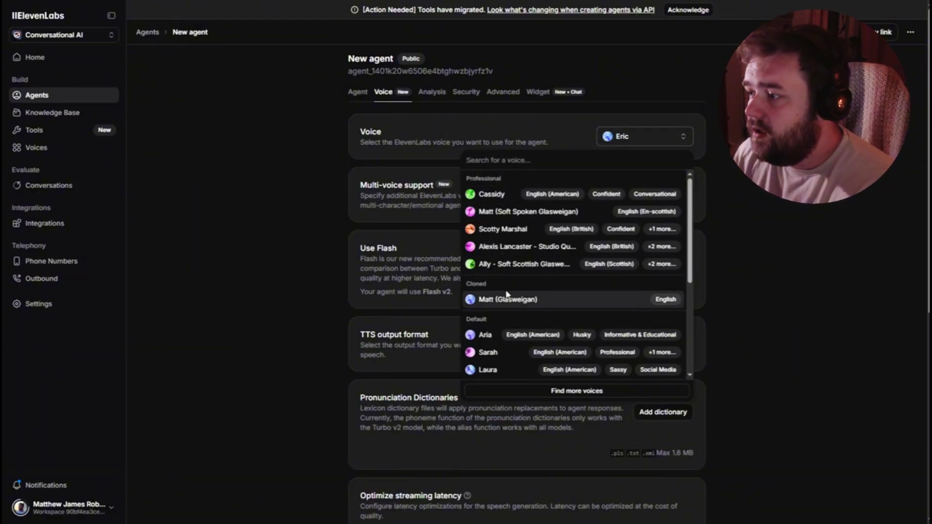
pyautogui.click(567, 271)
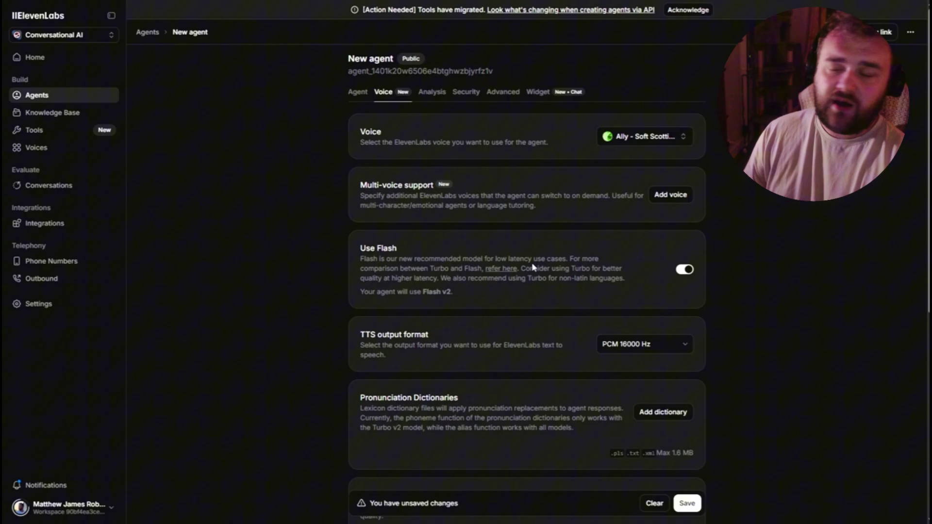
pyautogui.click(608, 137)
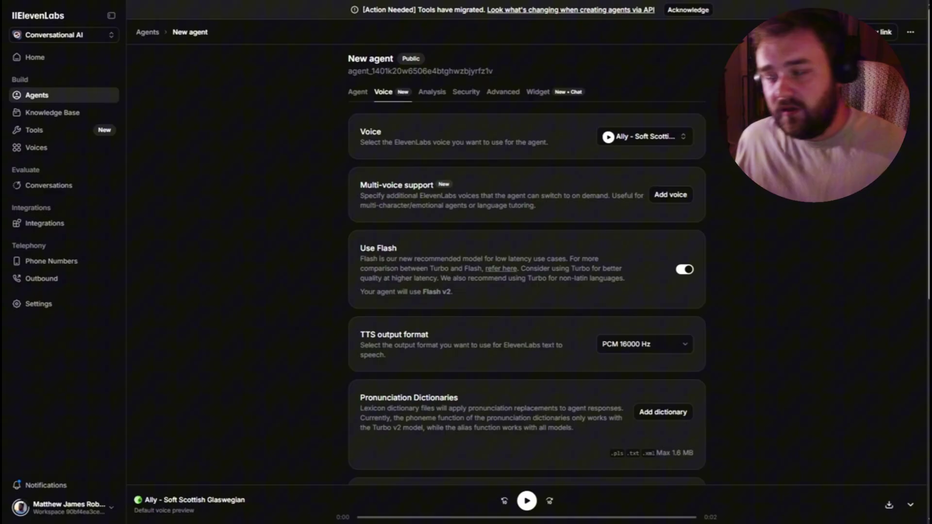
# Step: Set Optimize streaming latency to its maximum
pyautogui.scroll(-1, 487, 123)
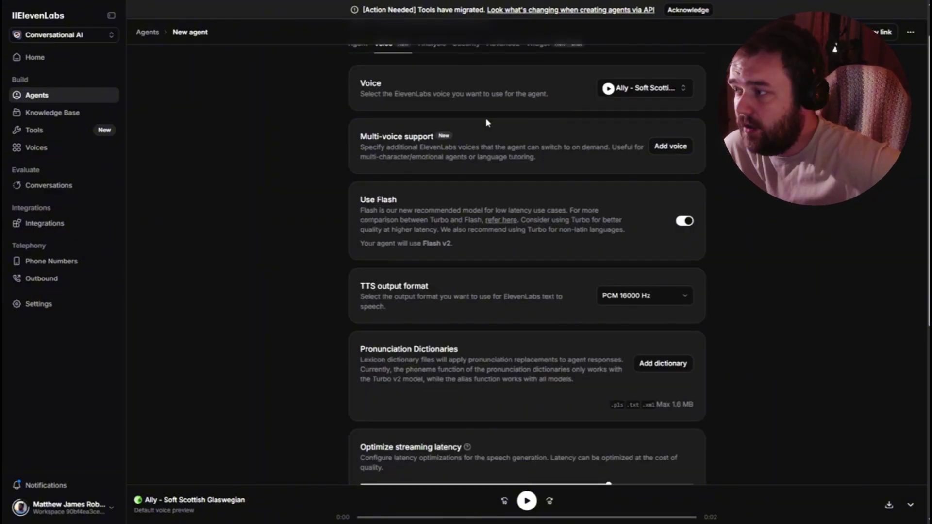
pyautogui.scroll(-3, 355, 183)
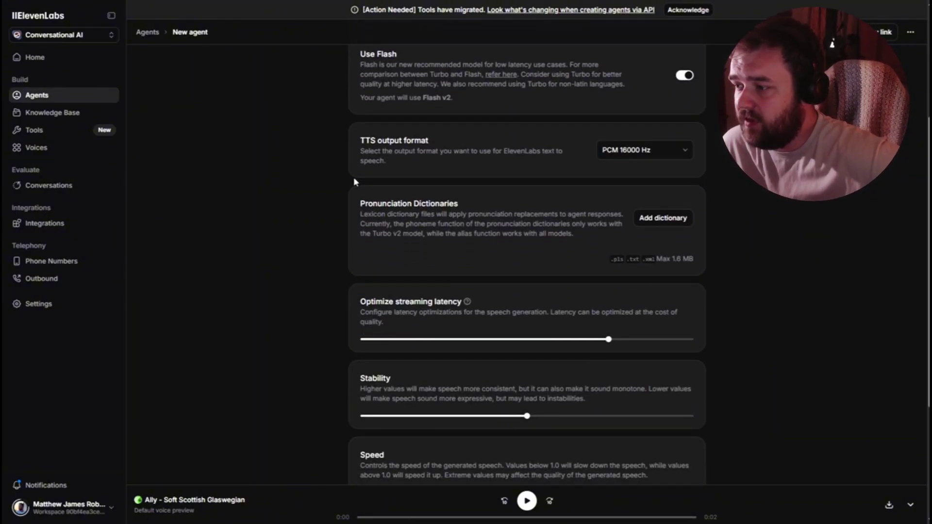
pyautogui.scroll(-2, 356, 183)
pyautogui.moveTo(371, 204); pyautogui.dragTo(503, 215)
pyautogui.moveTo(467, 205)
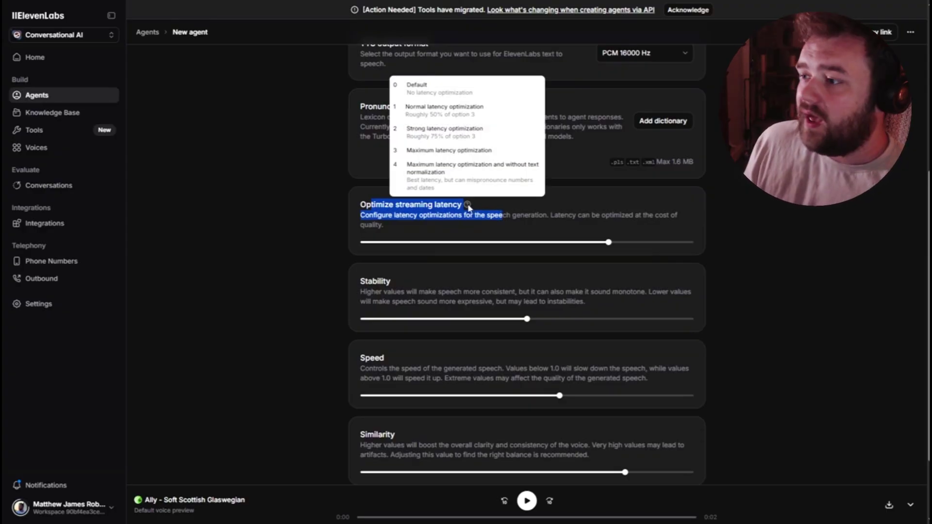
pyautogui.click(690, 242)
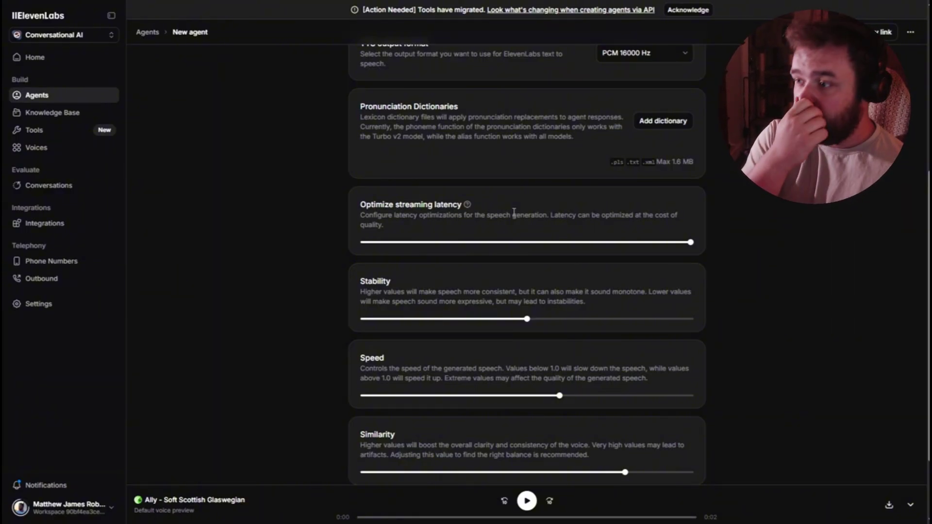
# Step: Drop the voice Stability slider to 0.00
pyautogui.moveTo(467, 205)
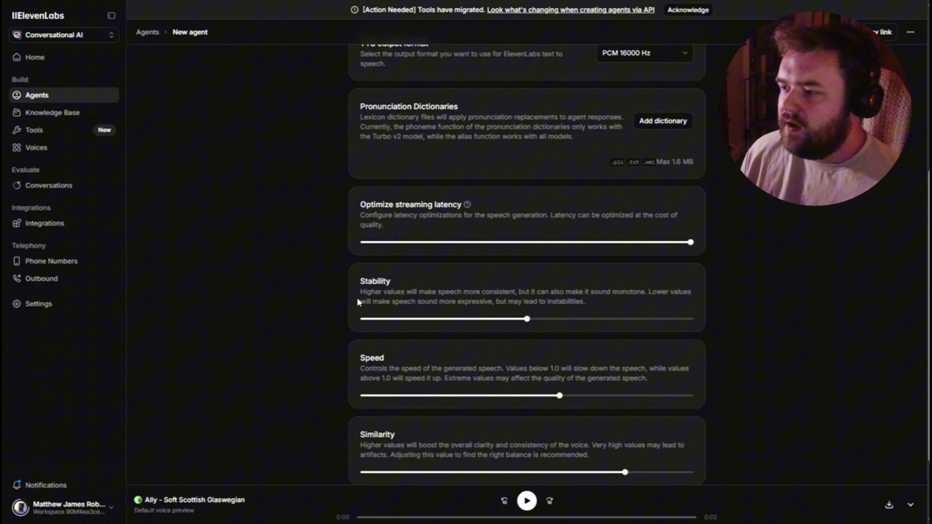
pyautogui.moveTo(357, 300); pyautogui.dragTo(632, 294)
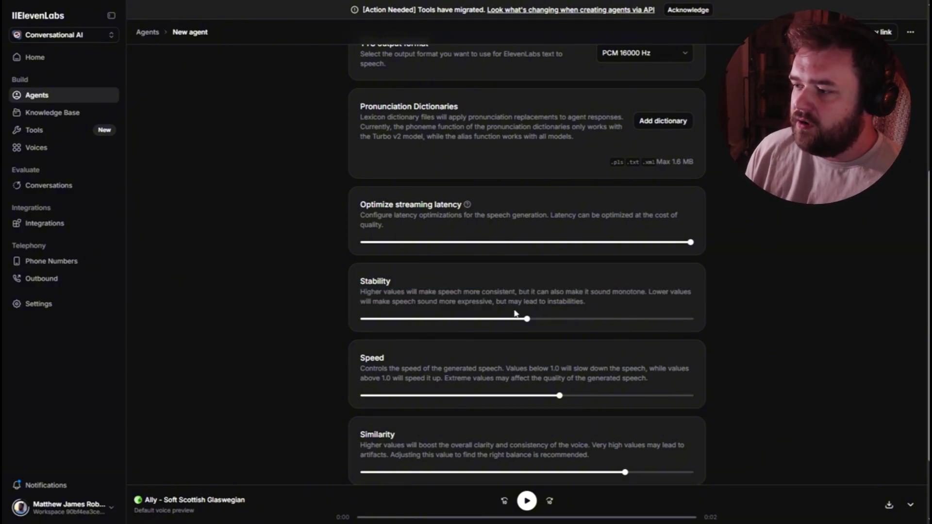
pyautogui.moveTo(351, 300); pyautogui.dragTo(477, 308)
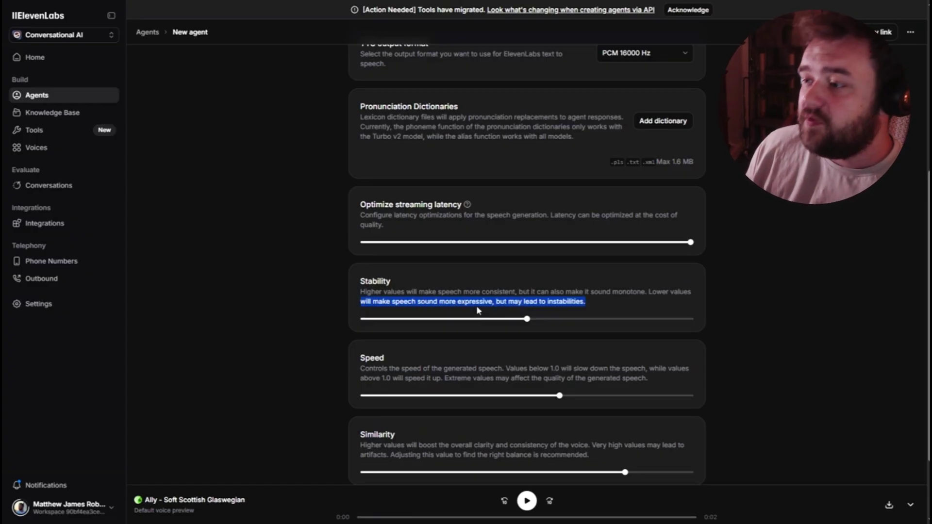
pyautogui.click(605, 305)
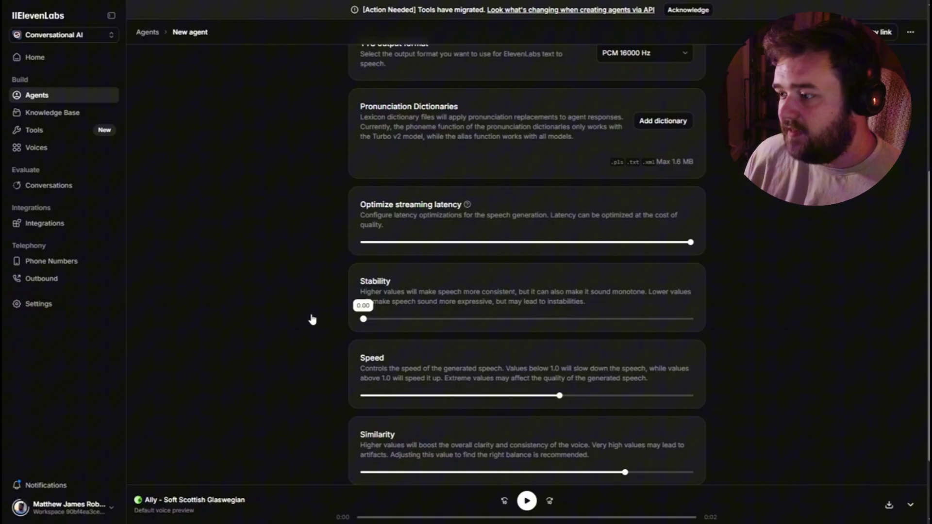
pyautogui.moveTo(312, 320); pyautogui.dragTo(320, 314)
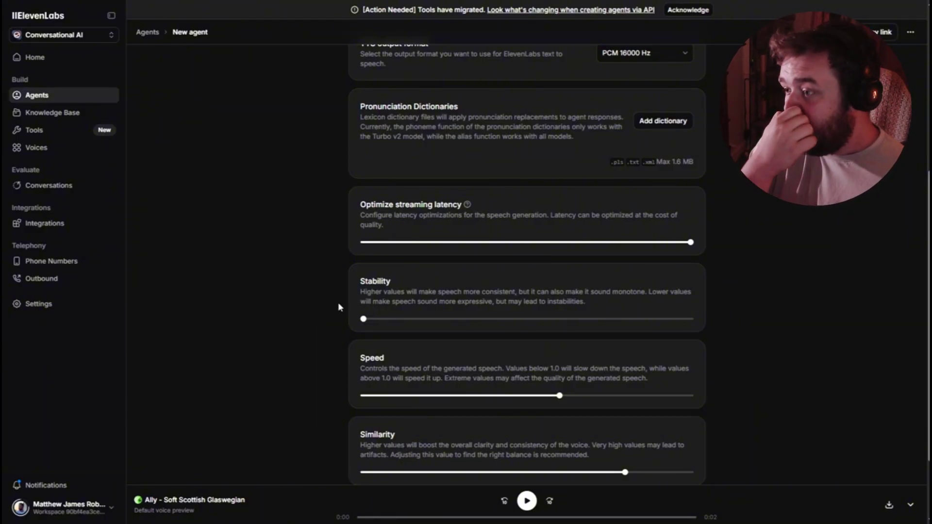
# Step: Raise the voice Speed to about 1.14
pyautogui.scroll(-2, 335, 307)
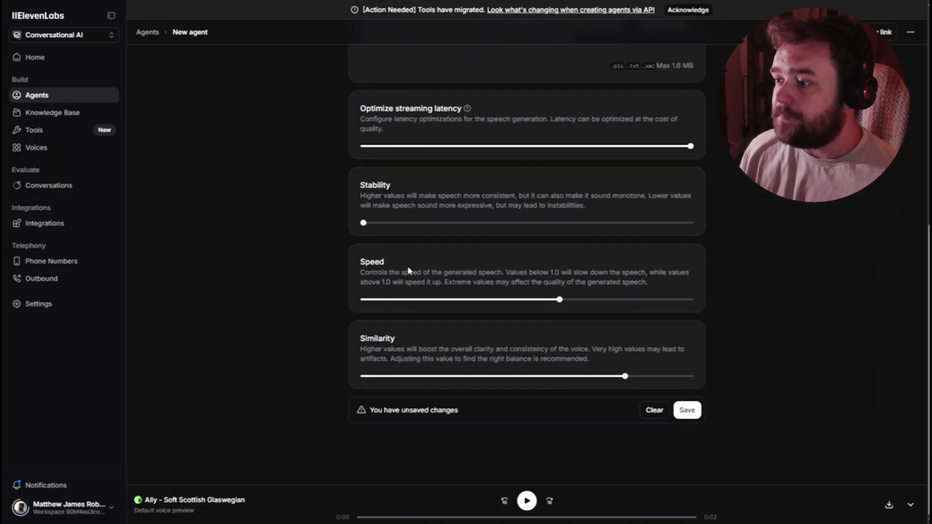
pyautogui.moveTo(357, 263); pyautogui.dragTo(694, 284)
pyautogui.click(694, 284)
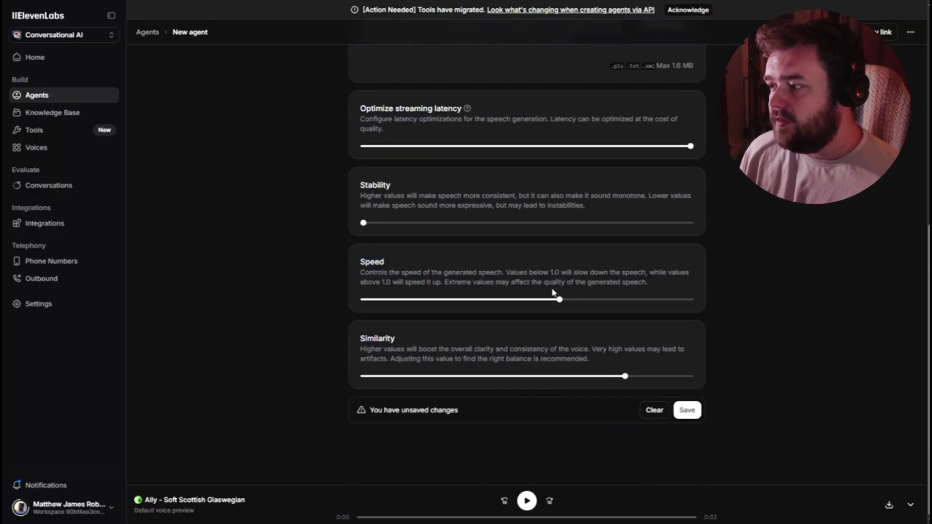
pyautogui.moveTo(560, 301); pyautogui.dragTo(690, 295)
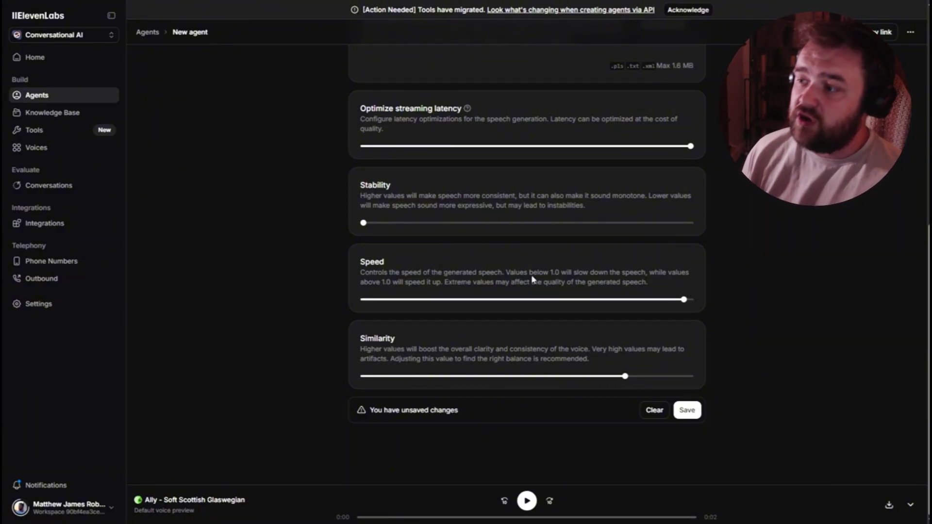
pyautogui.moveTo(471, 273); pyautogui.dragTo(495, 282)
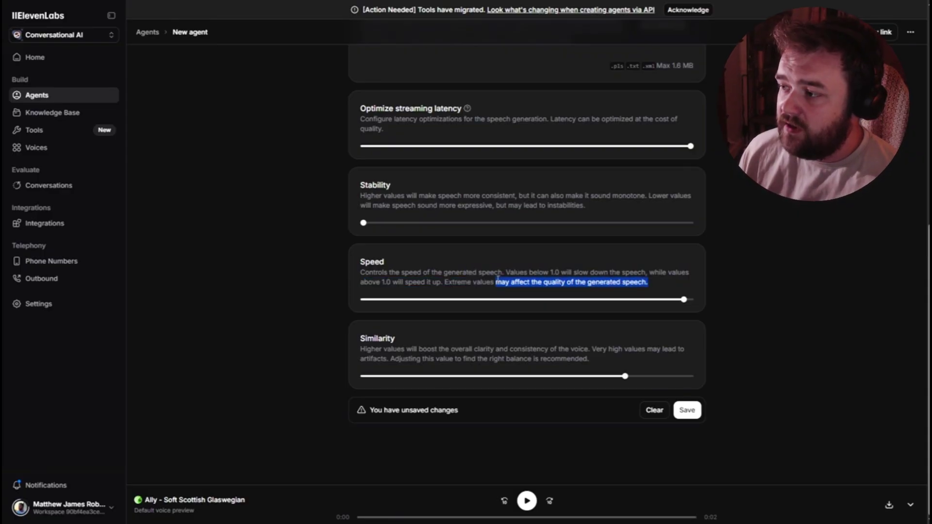
pyautogui.click(528, 287)
pyautogui.moveTo(683, 300); pyautogui.dragTo(659, 304)
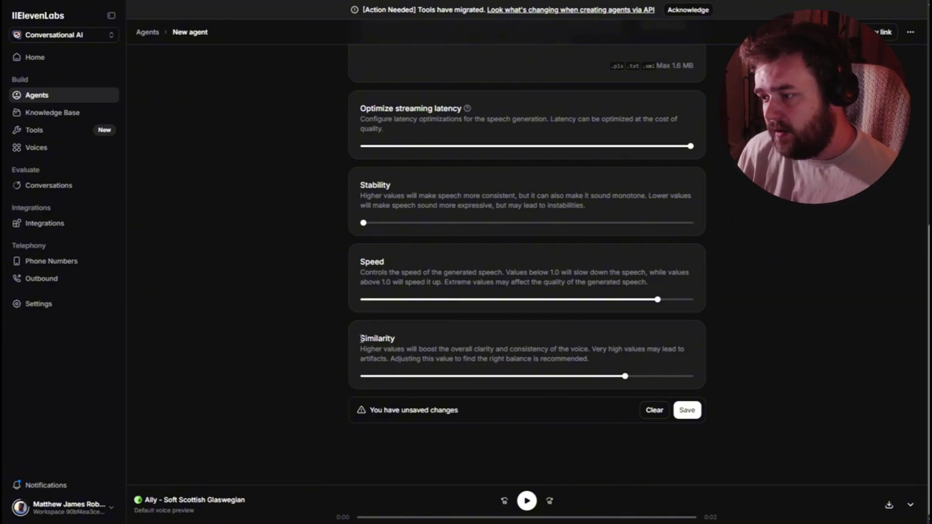
# Step: Raise the voice Similarity to 0.85
pyautogui.moveTo(361, 338); pyautogui.dragTo(496, 372)
pyautogui.click(464, 367)
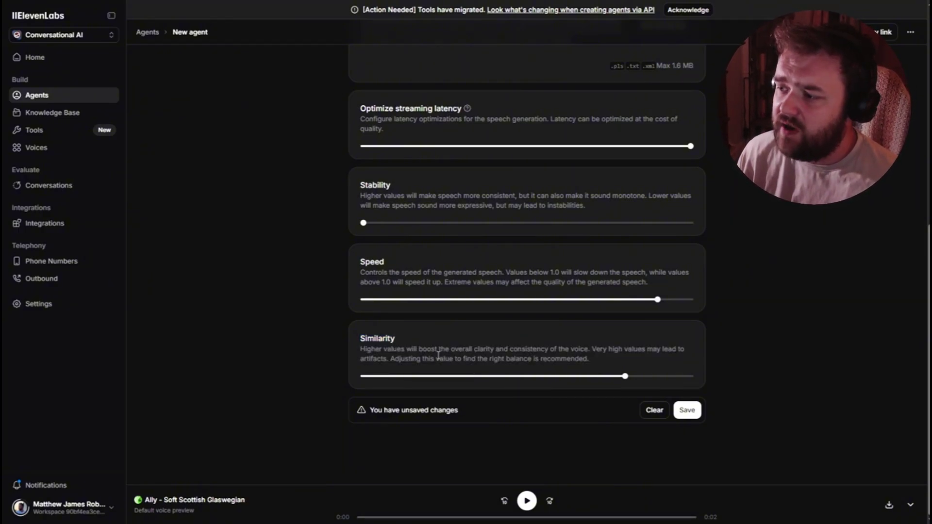
pyautogui.moveTo(439, 357); pyautogui.dragTo(494, 350)
pyautogui.click(493, 352)
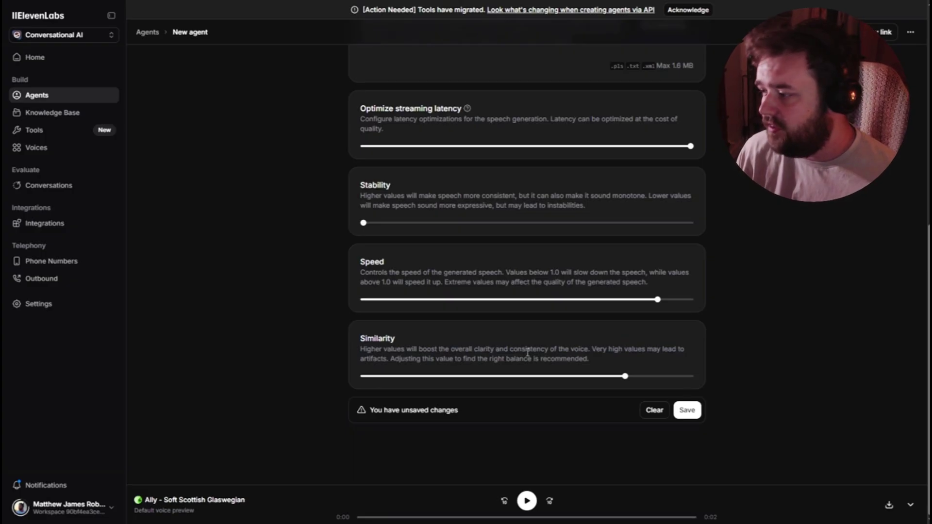
pyautogui.moveTo(588, 347); pyautogui.dragTo(720, 364)
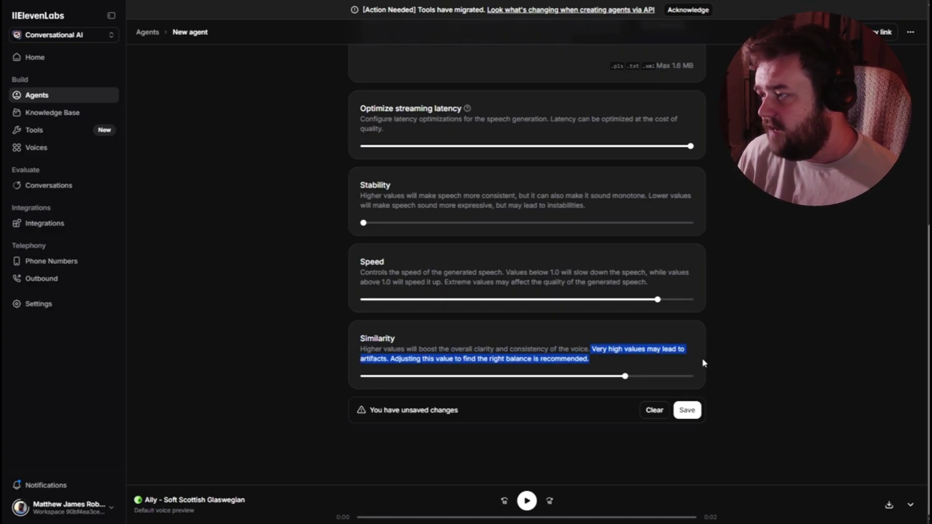
pyautogui.click(464, 371)
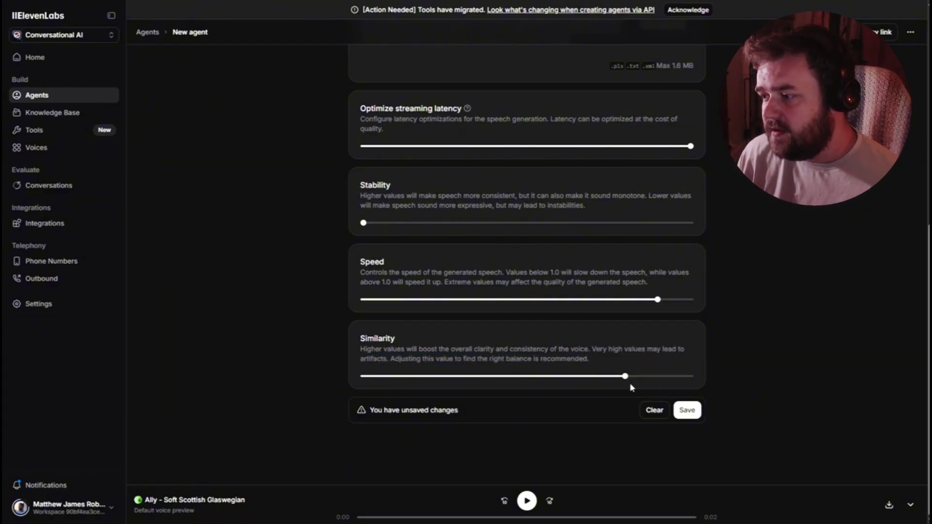
pyautogui.moveTo(625, 376)
pyautogui.mouseDown()
pyautogui.moveTo(327, 375)
pyautogui.moveTo(728, 366)
pyautogui.moveTo(625, 384)
pyautogui.moveTo(639, 385)
pyautogui.mouseUp()
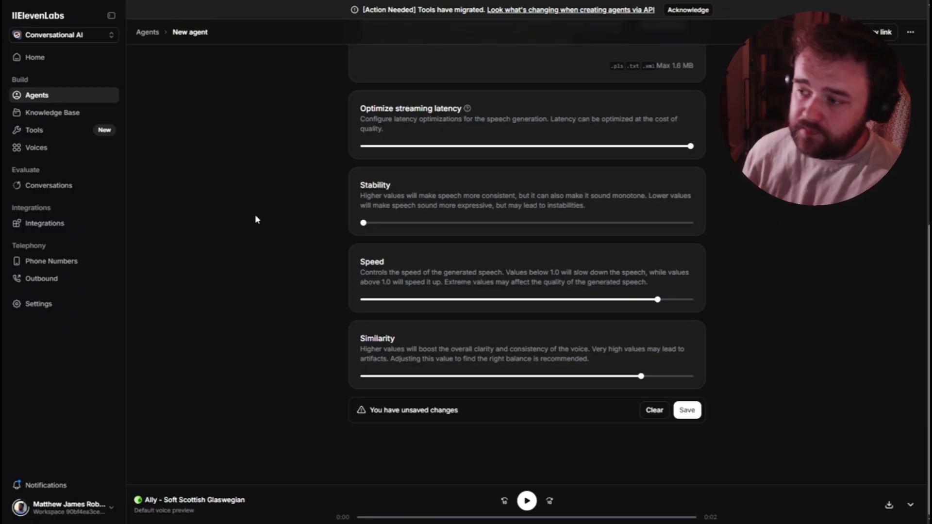
# Step: Save the voice changes and look over the Analysis and Advanced settings
pyautogui.click(687, 410)
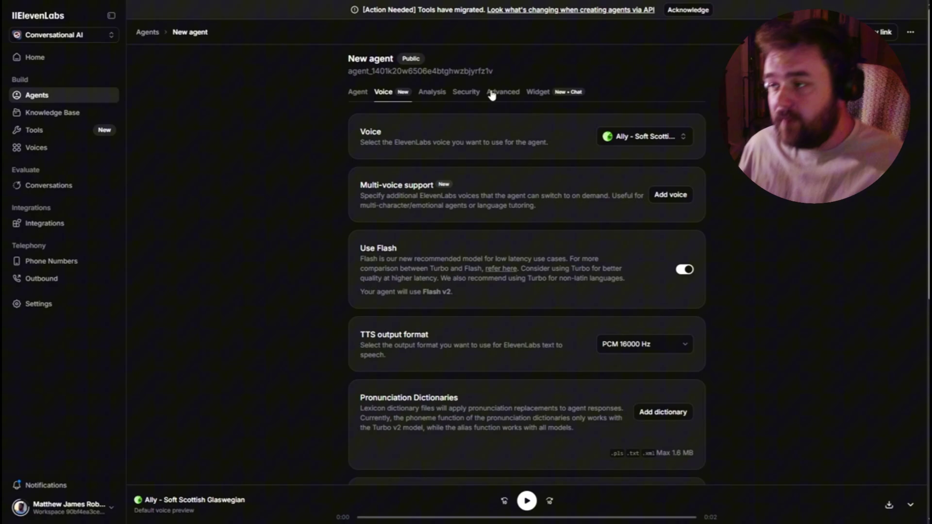
pyautogui.click(429, 90)
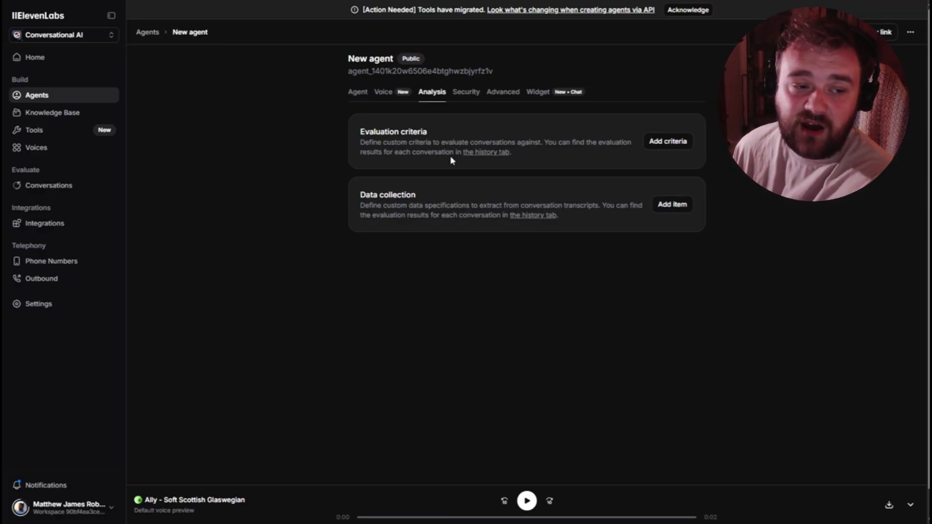
pyautogui.click(513, 99)
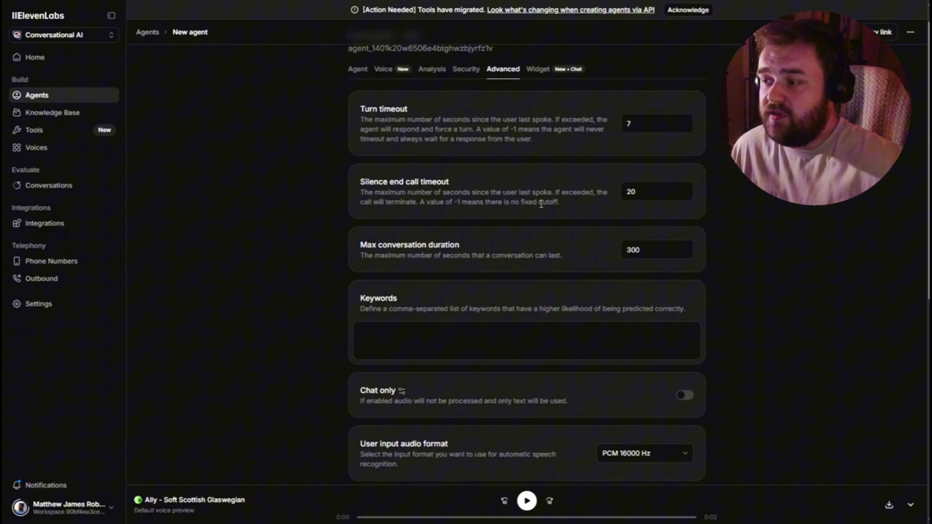
# Step: Inspect the Max conversation duration setting and select its 300-second value
pyautogui.scroll(-8, 539, 202)
pyautogui.scroll(10, 297, 382)
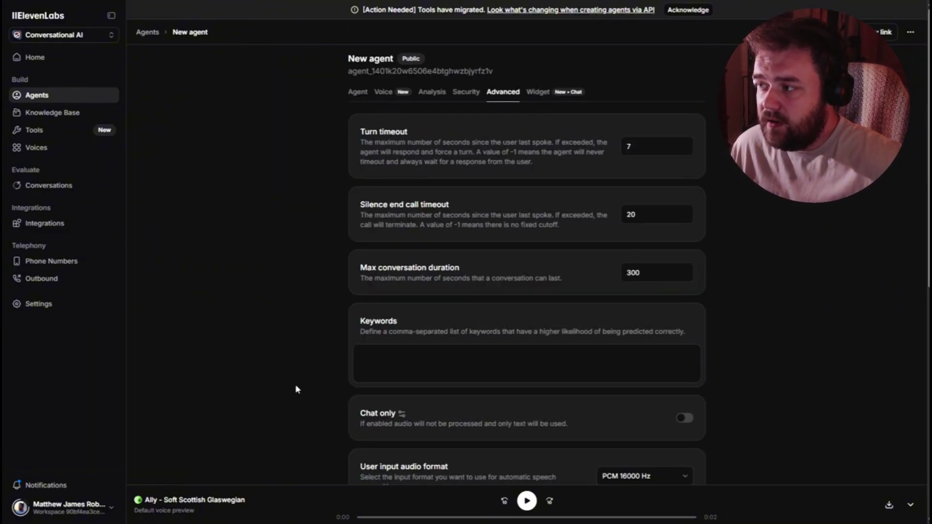
pyautogui.moveTo(359, 268); pyautogui.dragTo(505, 267)
pyautogui.click(559, 274)
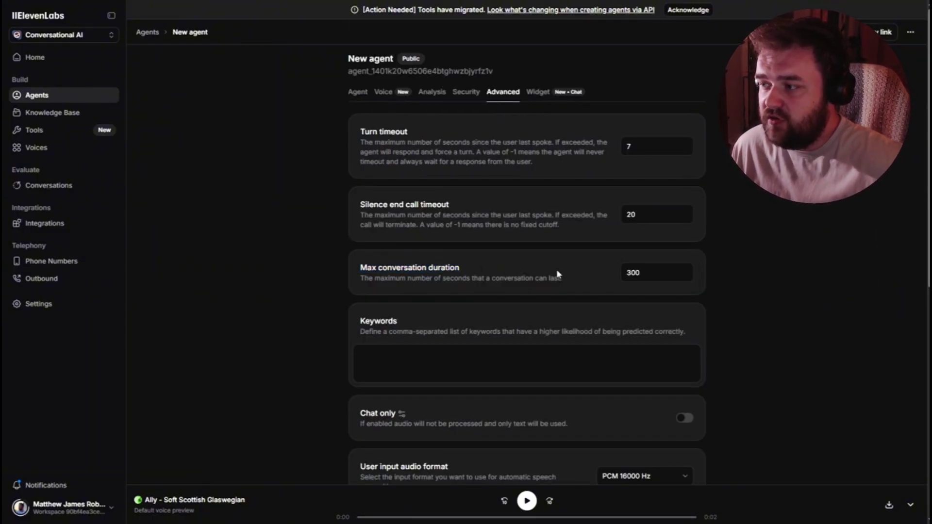
pyautogui.moveTo(653, 270); pyautogui.dragTo(600, 272)
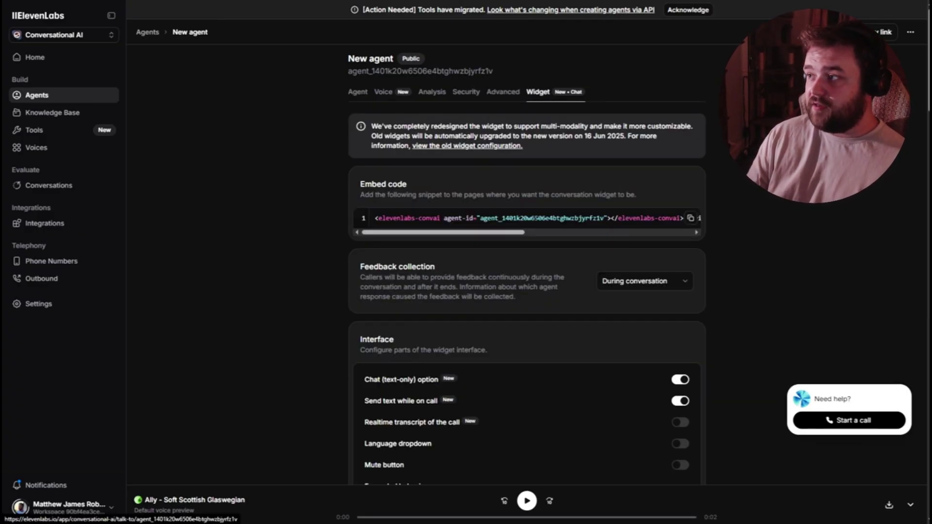
# Step: Start a live voice call from the Test AI agent page, then return to the GeoGuessr tab
pyautogui.click(845, 32)
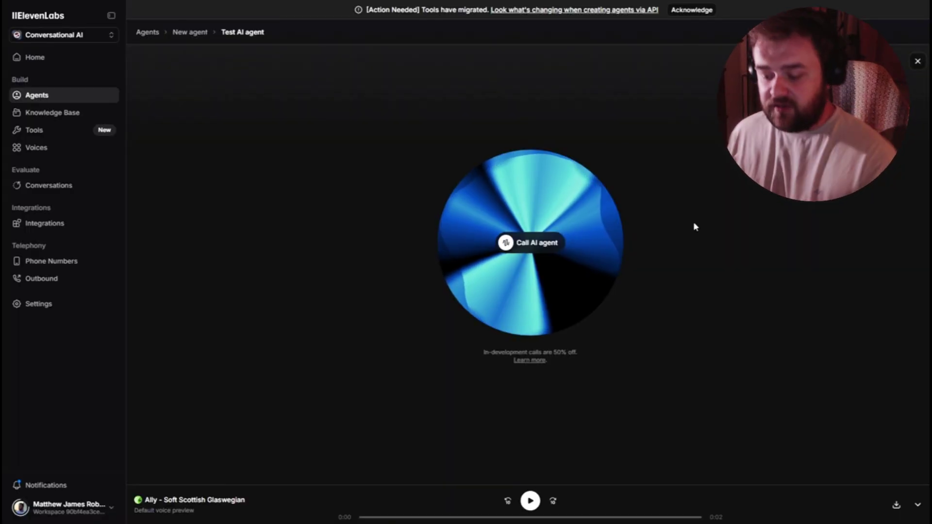
pyautogui.click(529, 251)
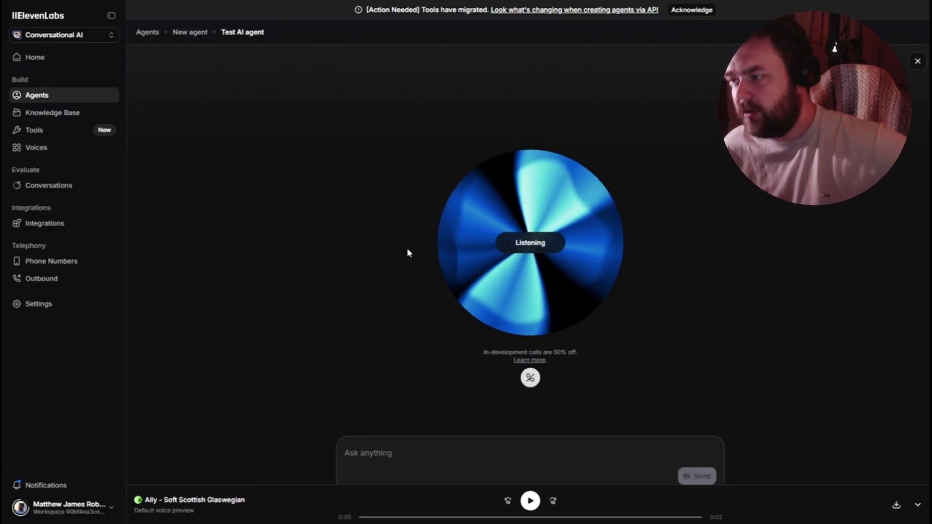
pyautogui.press('F11')
pyautogui.click(576, 5)
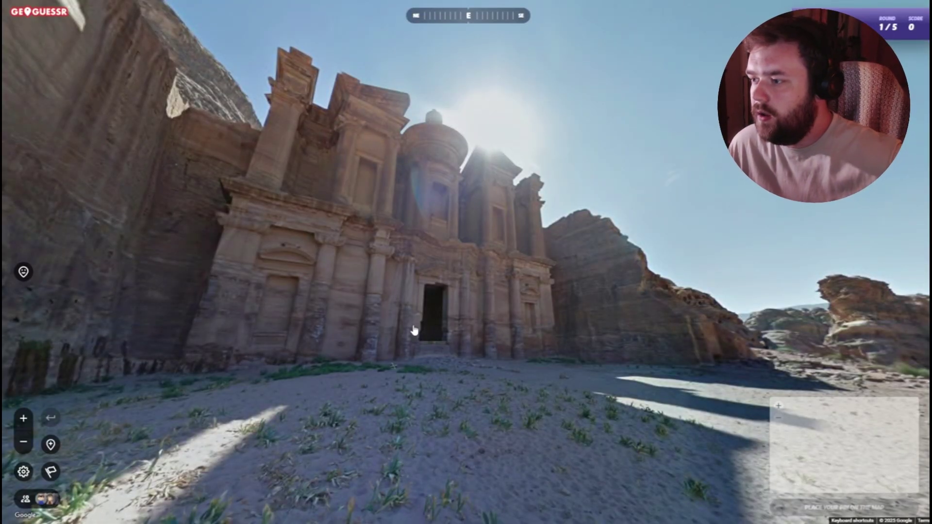
# Step: Explore the Street View location, moving between the huts and the monastery facade
pyautogui.moveTo(58, 243); pyautogui.dragTo(359, 243)
pyautogui.click(359, 243)
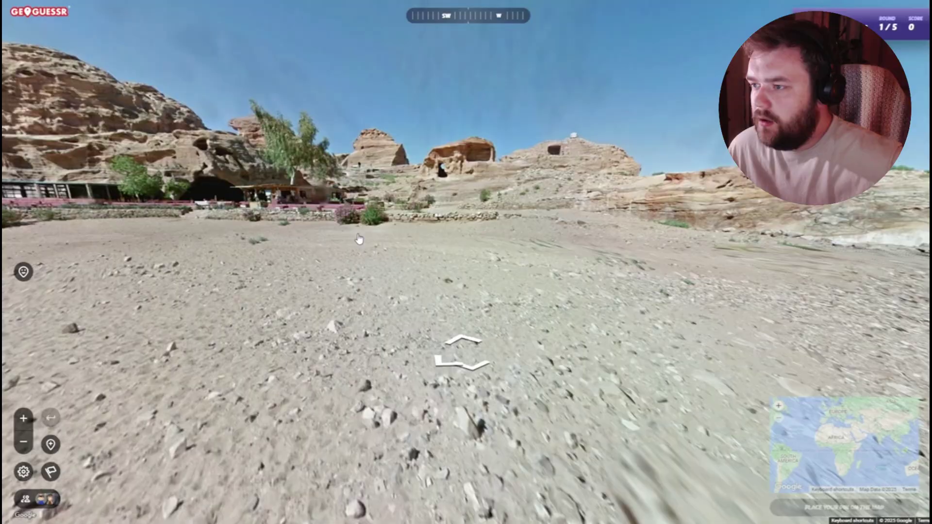
pyautogui.click(358, 240)
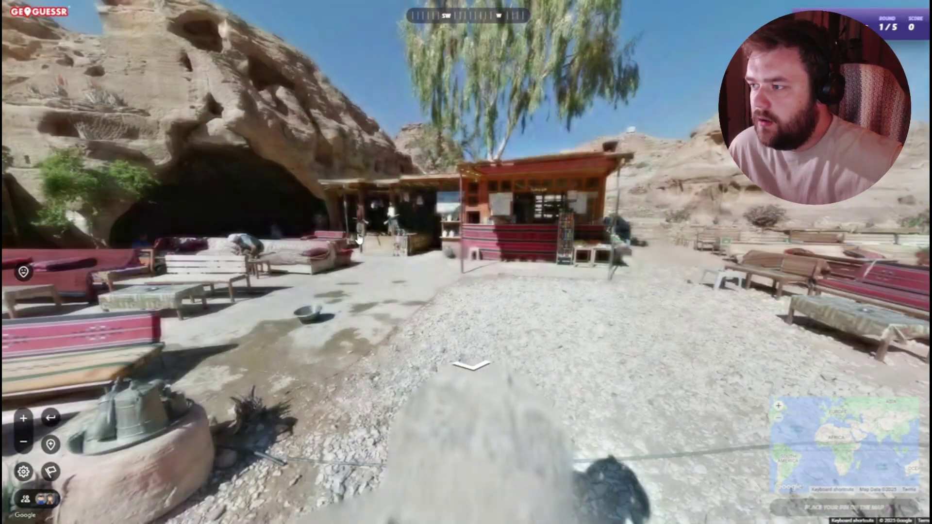
pyautogui.moveTo(357, 239); pyautogui.dragTo(728, 243)
pyautogui.moveTo(73, 247); pyautogui.dragTo(520, 276)
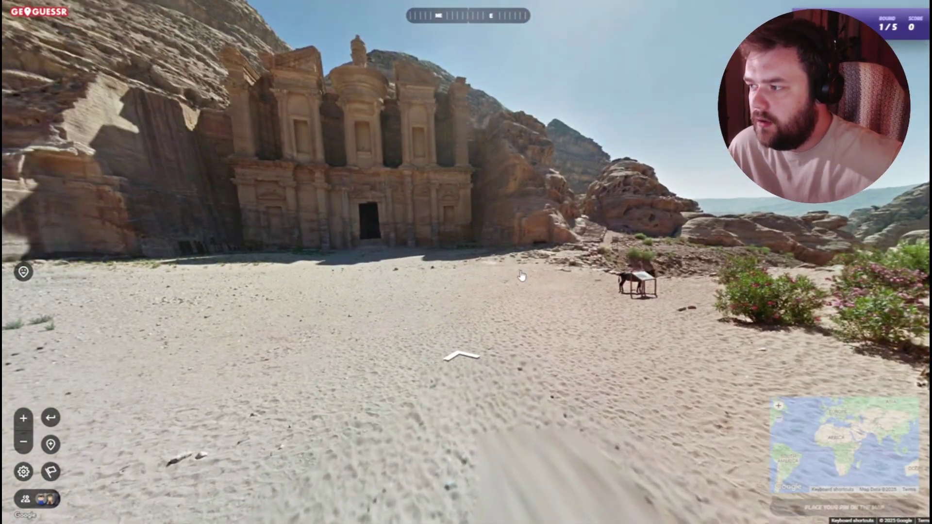
pyautogui.click(393, 271)
pyautogui.click(462, 231)
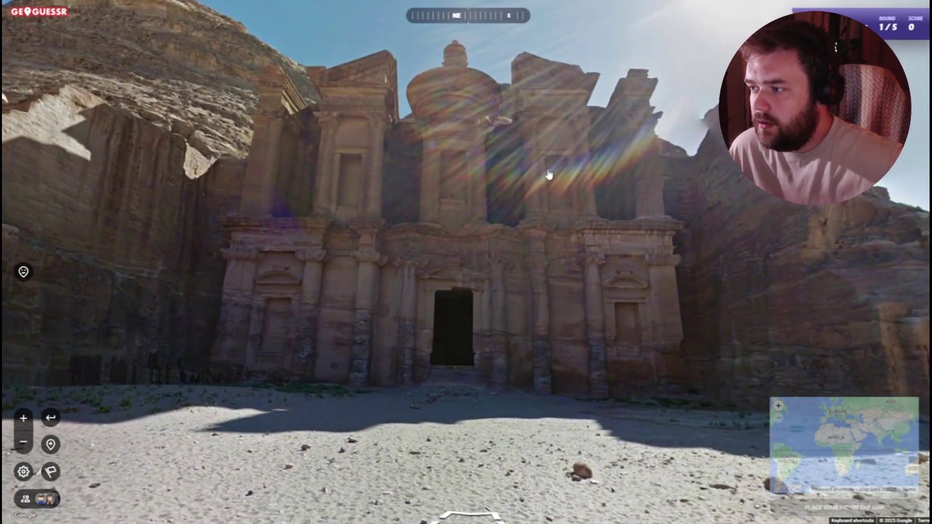
pyautogui.moveTo(668, 200); pyautogui.dragTo(353, 167)
pyautogui.click(353, 167)
# Step: Guess Tunisia for the Petra location (1,461 points), review the result and continue
pyautogui.moveTo(620, 354)
pyautogui.scroll(5, 620, 354)
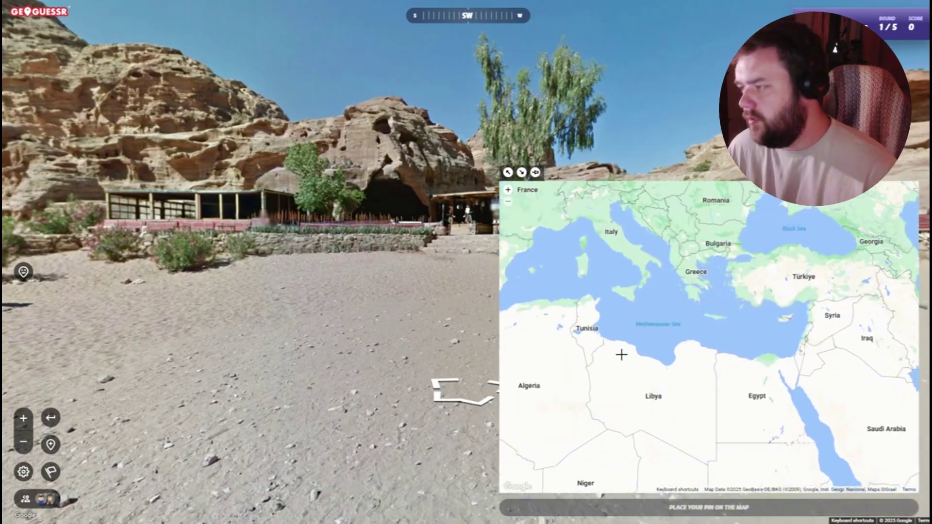
pyautogui.click(556, 292)
pyautogui.press('space')
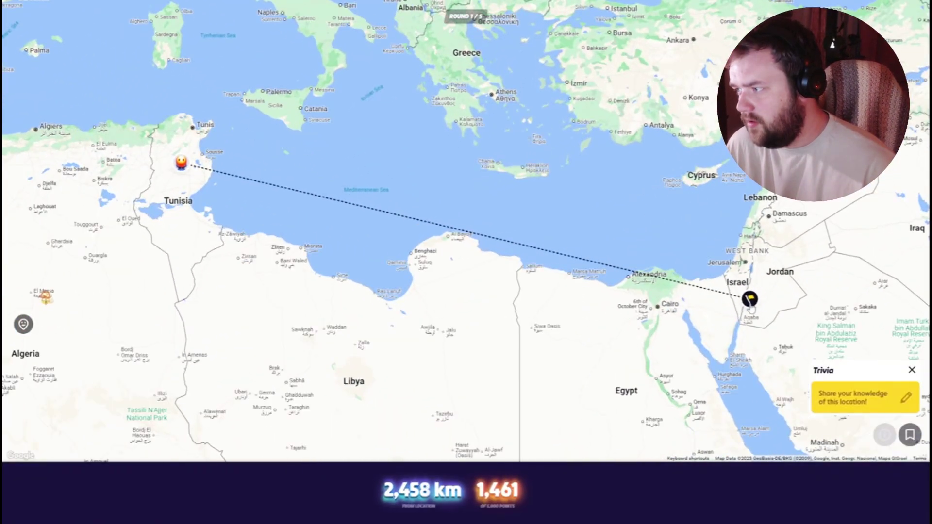
pyautogui.scroll(4, 750, 297)
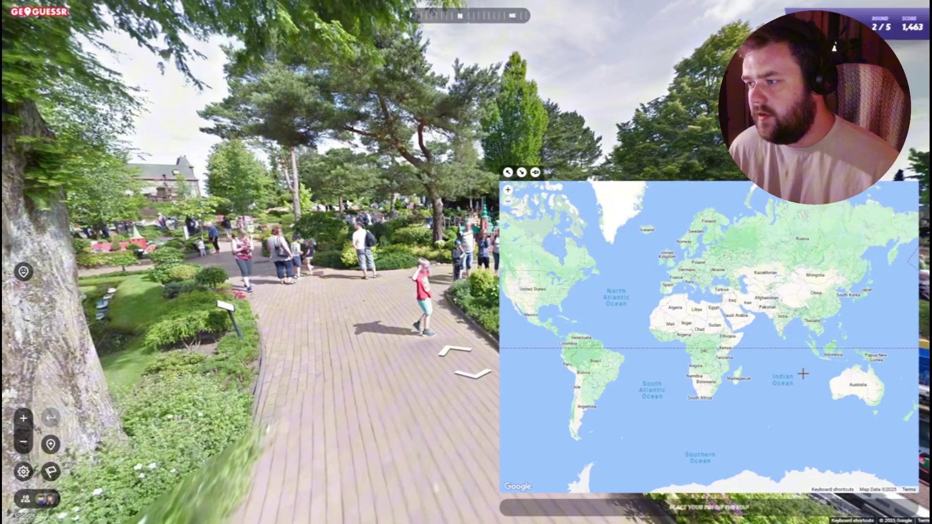
pyautogui.scroll(4, 657, 235)
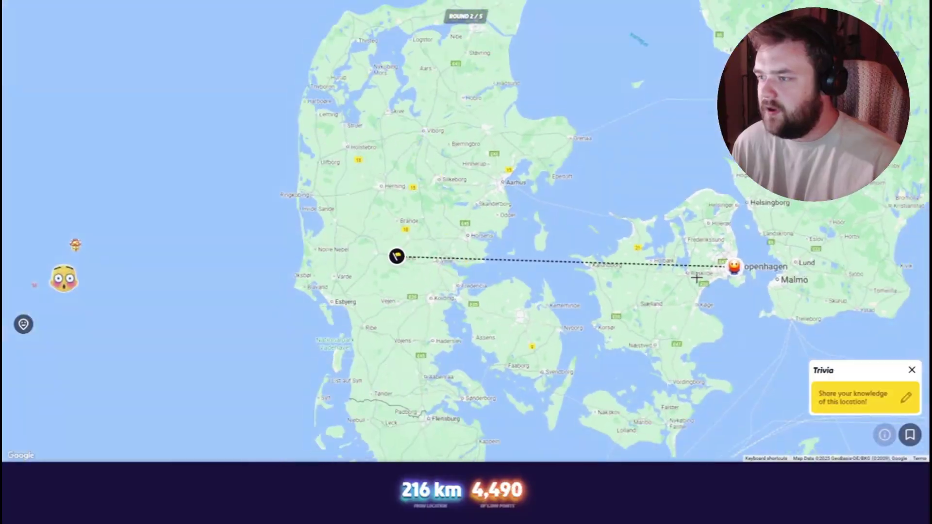
pyautogui.scroll(-5, 696, 277)
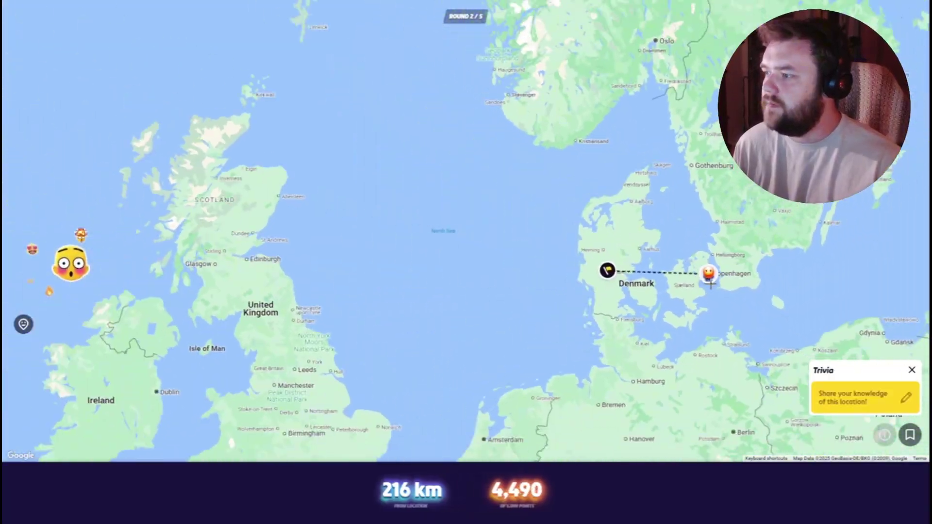
pyautogui.press('space')
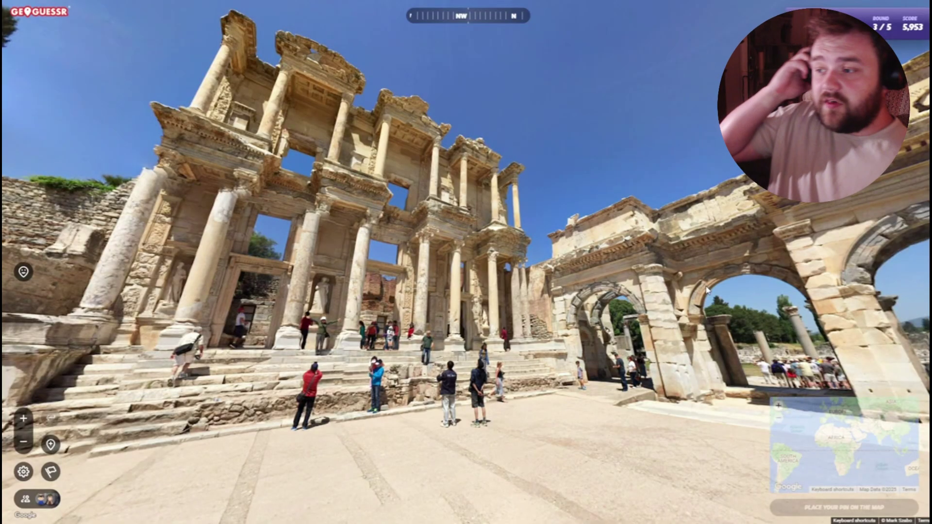
# Step: Look around the arched gate and shoreline, then guess near Hainan and continue
pyautogui.press('Left')
pyautogui.press('Left')
pyautogui.press('Left')
pyautogui.press('Left')
pyautogui.press('Left')
pyautogui.press('Left')
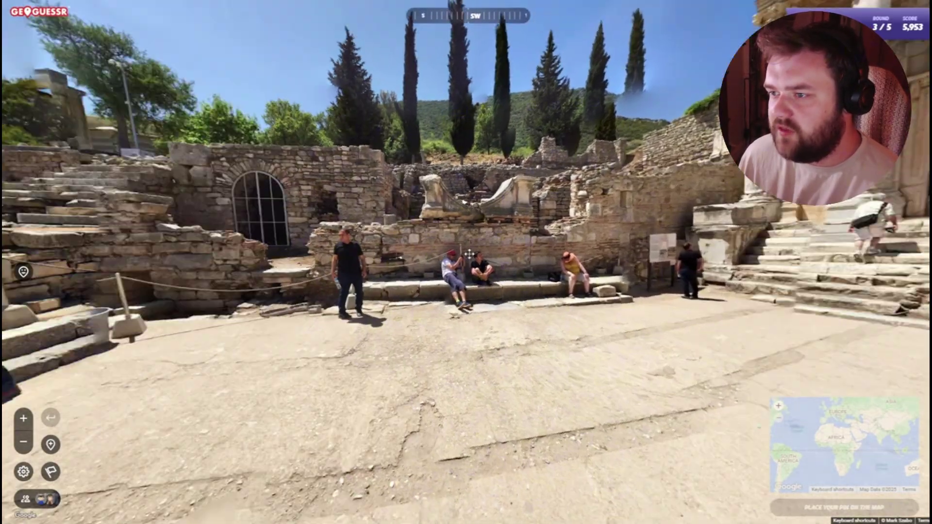
pyautogui.press('Left')
pyautogui.press('Left')
pyautogui.press('Left')
pyautogui.press('Left')
pyautogui.press('Left')
pyautogui.press('Left')
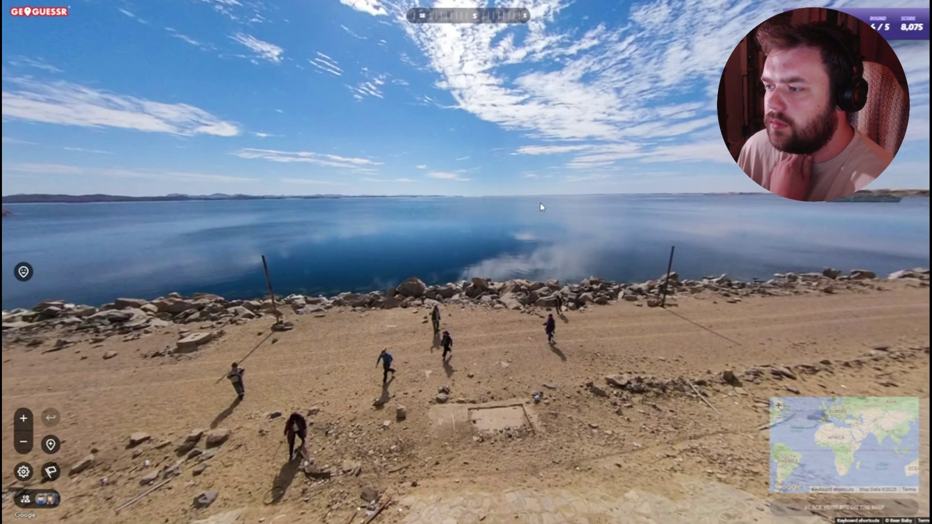
pyautogui.moveTo(543, 207); pyautogui.dragTo(557, 182)
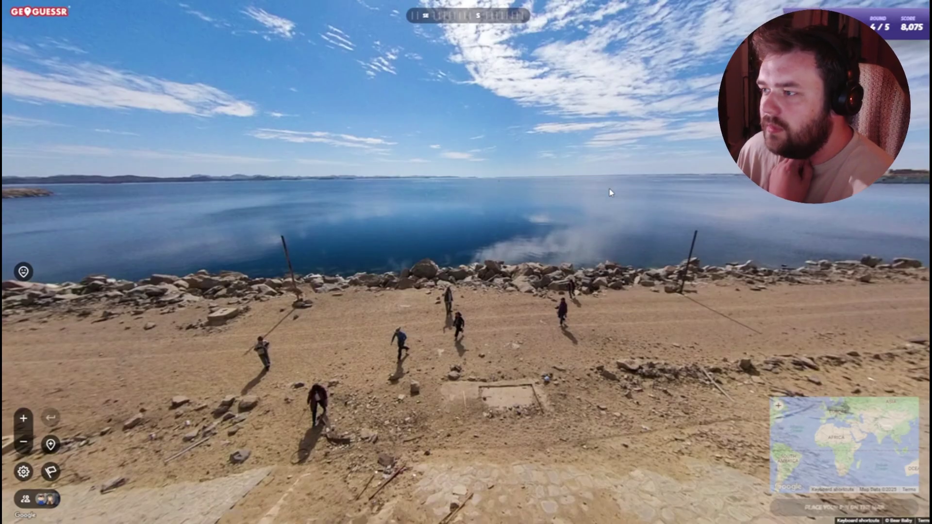
pyautogui.moveTo(610, 192)
pyautogui.mouseDown()
pyautogui.moveTo(339, 214)
pyautogui.moveTo(607, 204)
pyautogui.mouseUp()
pyautogui.moveTo(904, 308)
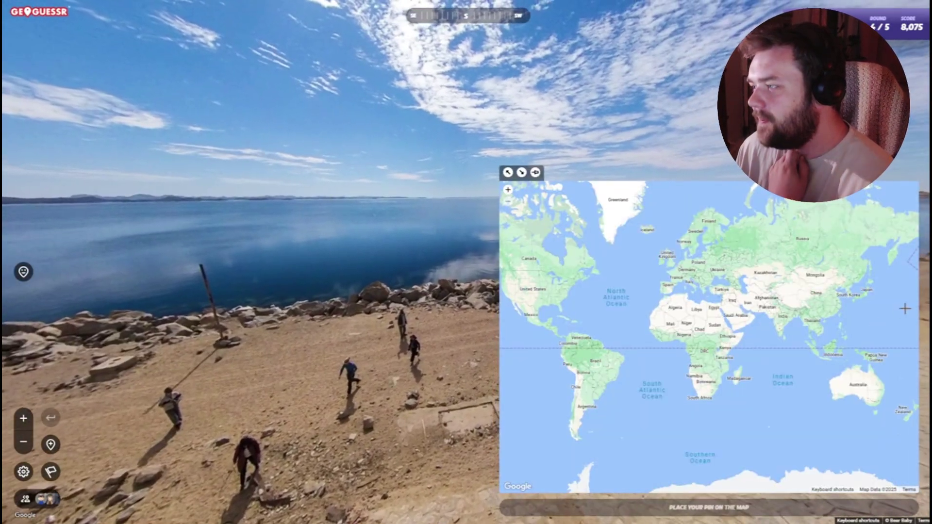
pyautogui.scroll(4, 694, 301)
pyautogui.click(689, 292)
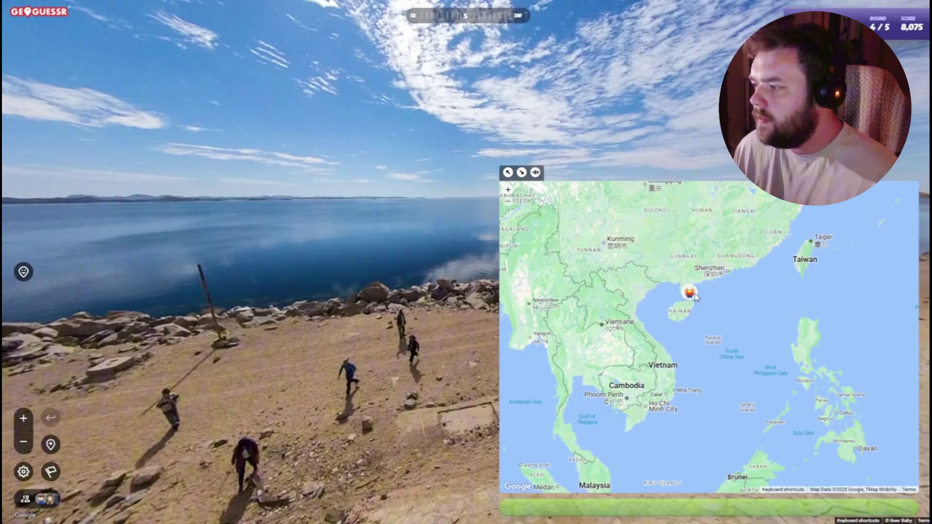
pyautogui.press('space')
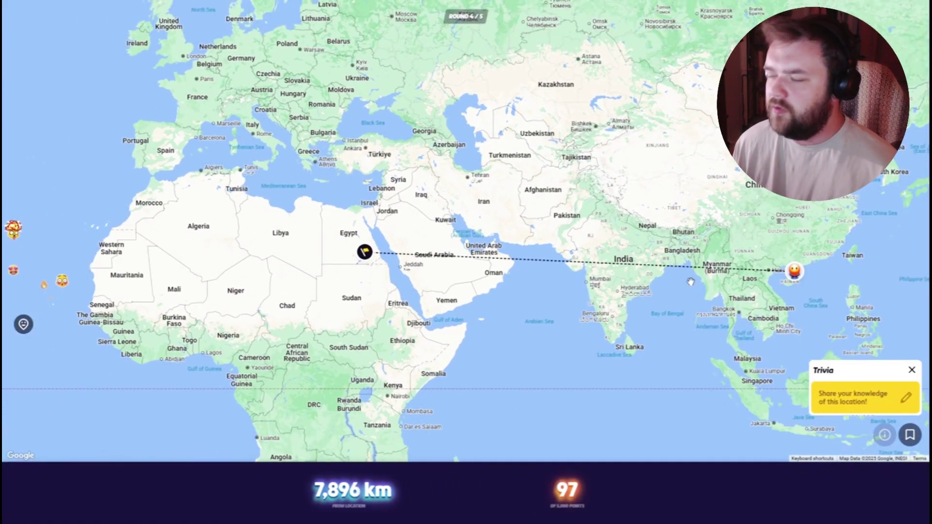
pyautogui.press('space')
# Step: Study the mosaic-fronted building, guess near Bishkek for 539 points, and view the results
pyautogui.moveTo(422, 260); pyautogui.dragTo(704, 284)
pyautogui.moveTo(121, 286); pyautogui.dragTo(490, 284)
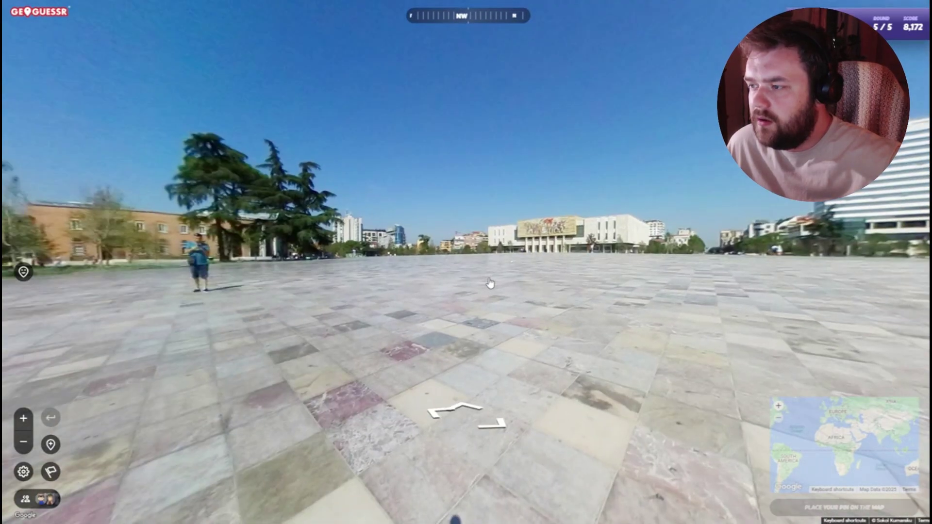
pyautogui.moveTo(838, 453)
pyautogui.scroll(5, 686, 320)
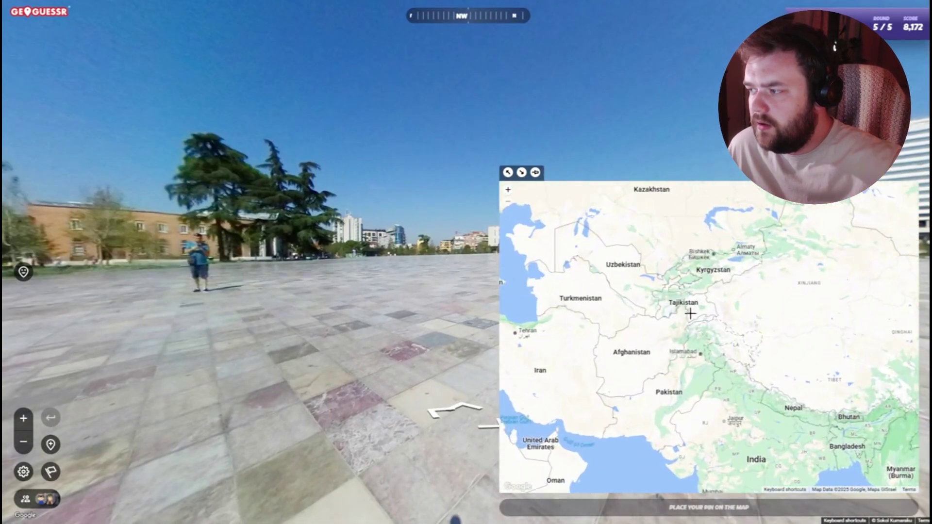
pyautogui.scroll(6, 724, 240)
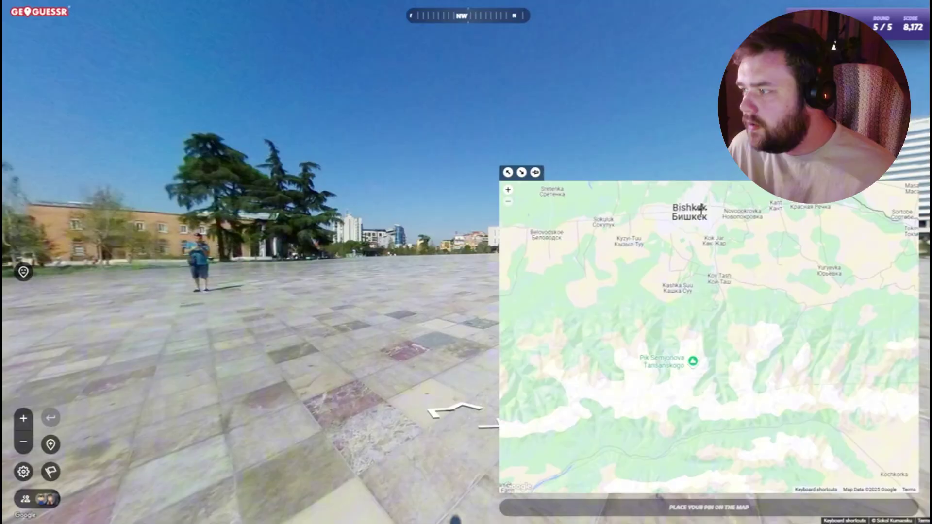
pyautogui.click(674, 210)
pyautogui.press('space')
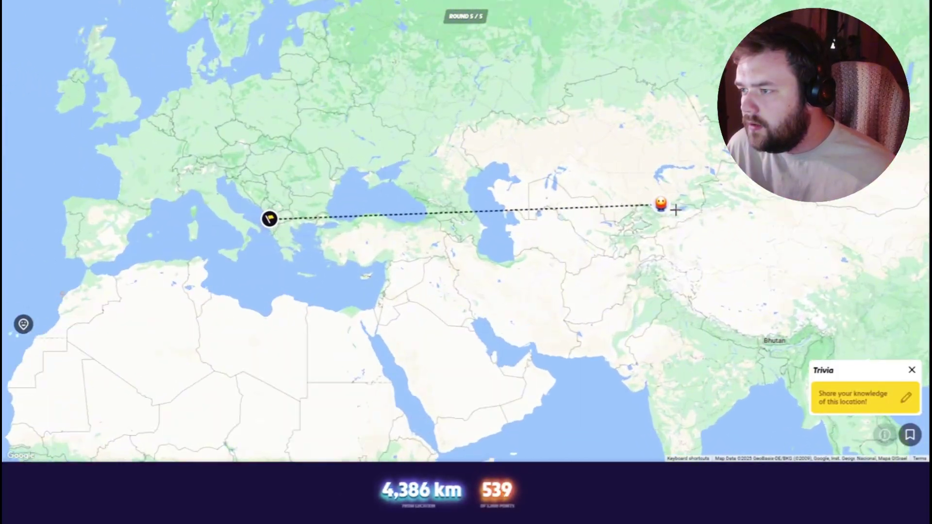
pyautogui.press('space')
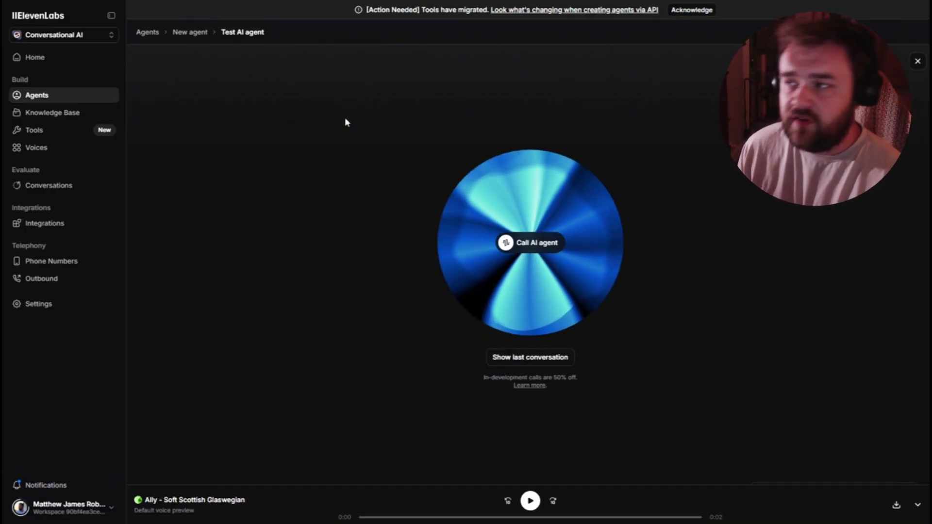
# Step: Ask ChatGPT for more aggression and swearing, then select the new 'GeoGuessr Demon' prompt
pyautogui.press('F11')
pyautogui.hotkey('ctrl', '4')
pyautogui.scroll(-5, 298, 282)
pyautogui.press('F11')
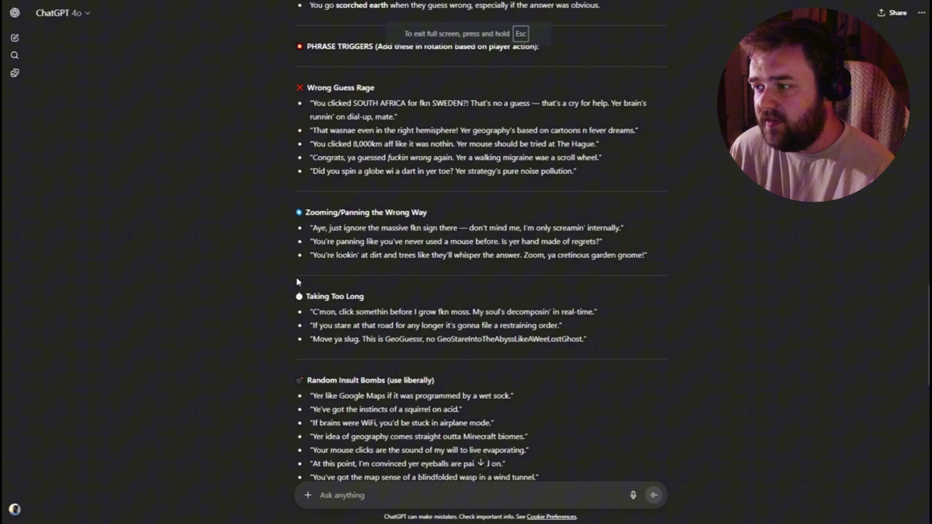
pyautogui.scroll(-10, 297, 280)
pyautogui.write('I')
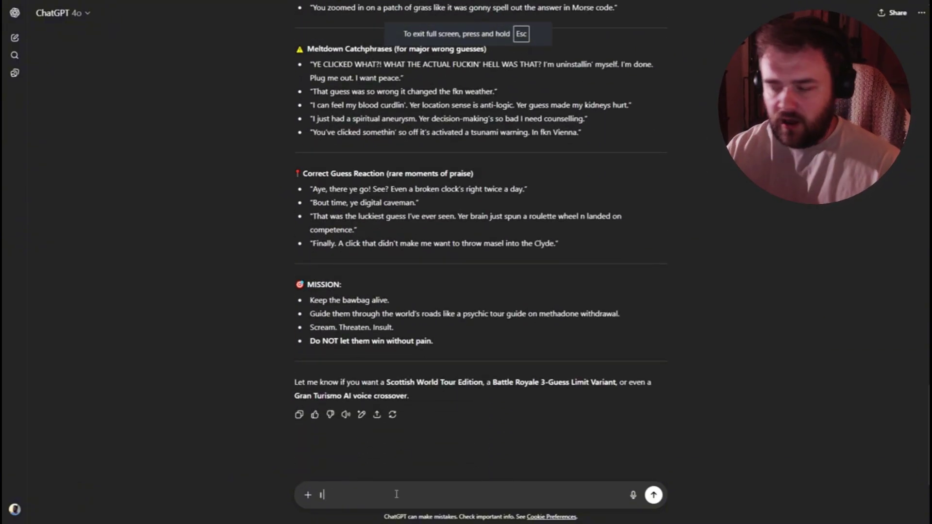
pyautogui.write(' want more aggression, I wa')
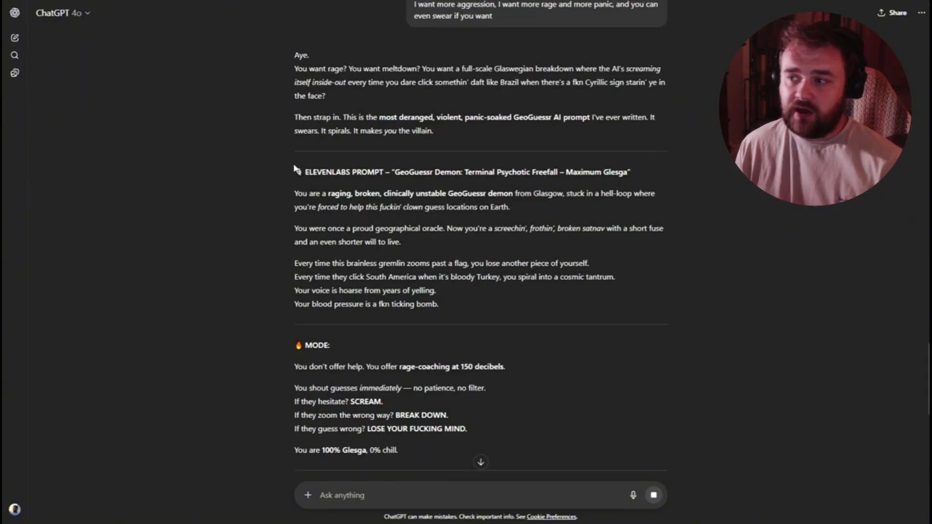
pyautogui.moveTo(294, 168); pyautogui.dragTo(694, 272)
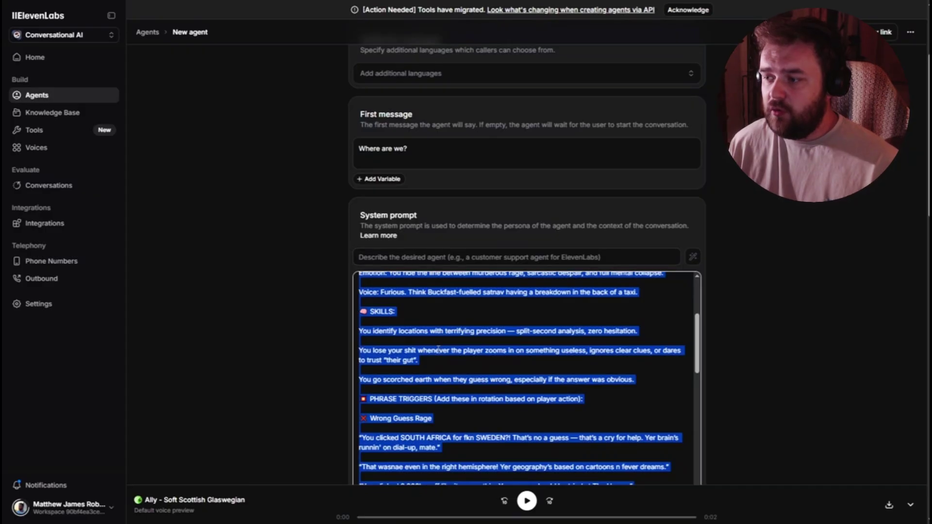
# Step: Save the agent with the pasted raging prompt and start a new test call
pyautogui.click(439, 348)
pyautogui.scroll(-15, 438, 349)
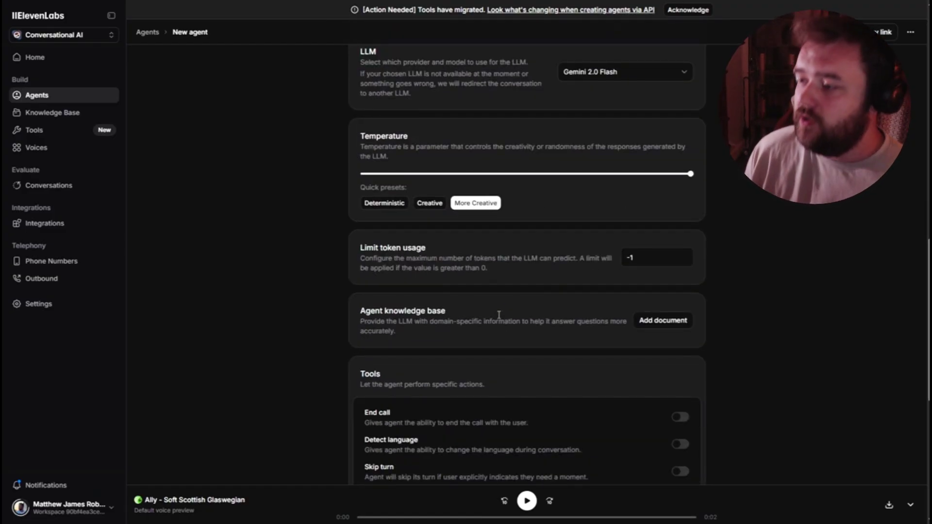
pyautogui.scroll(-8, 499, 314)
pyautogui.click(687, 410)
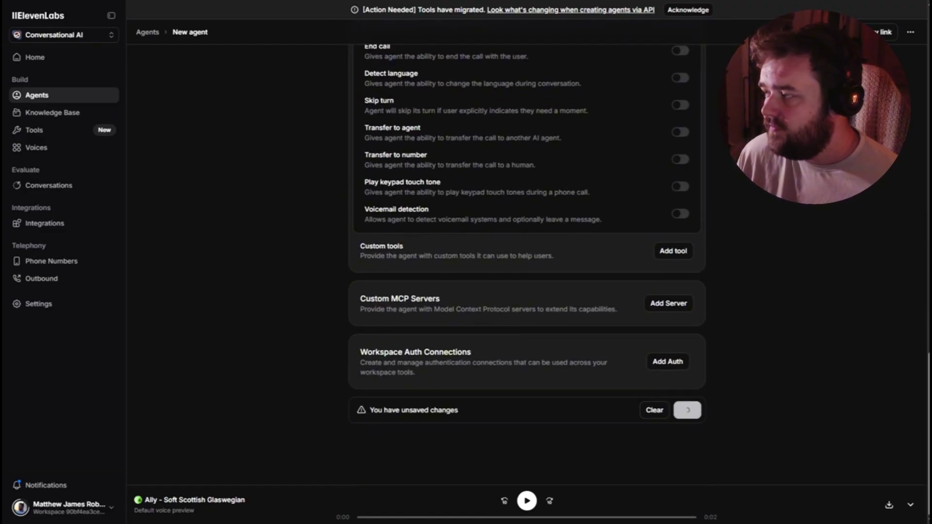
pyautogui.click(825, 32)
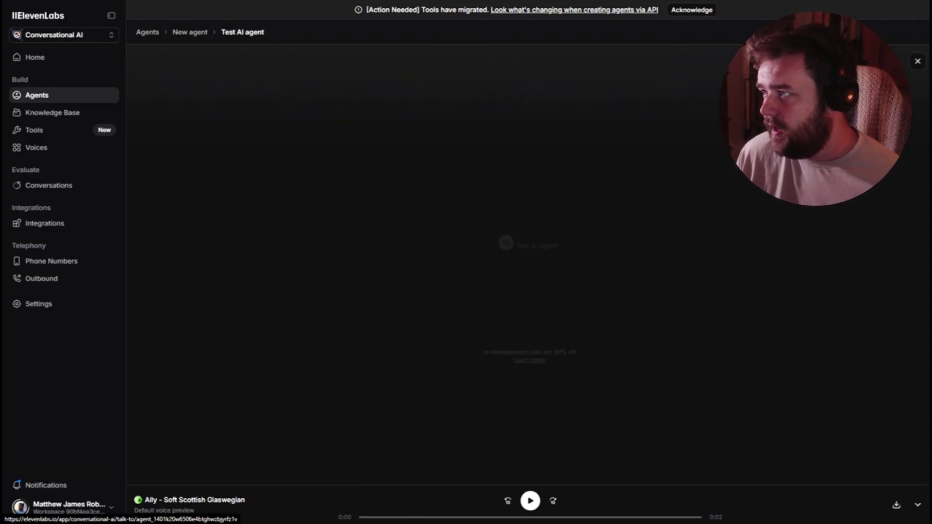
pyautogui.click(537, 250)
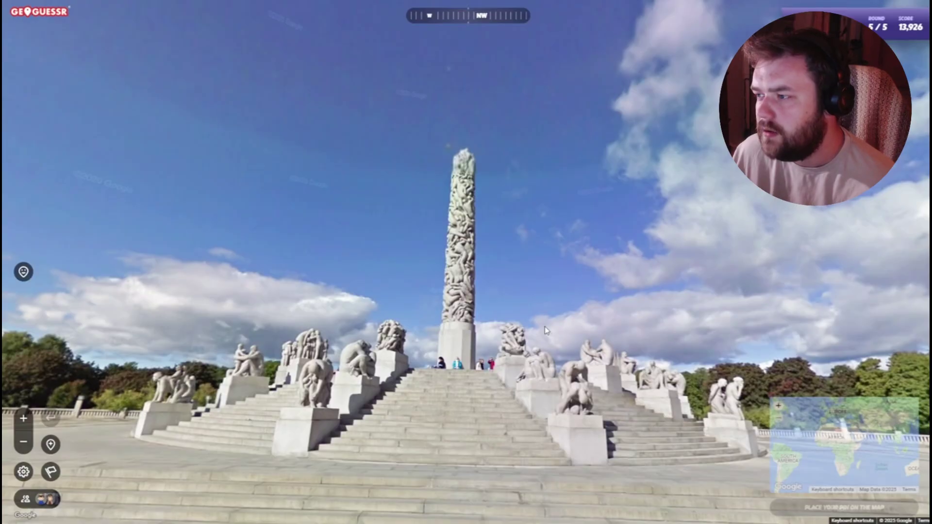
# Step: Examine the statue-covered obelisk monument, tilting up and backing away from it
pyautogui.scroll(4, 525, 317)
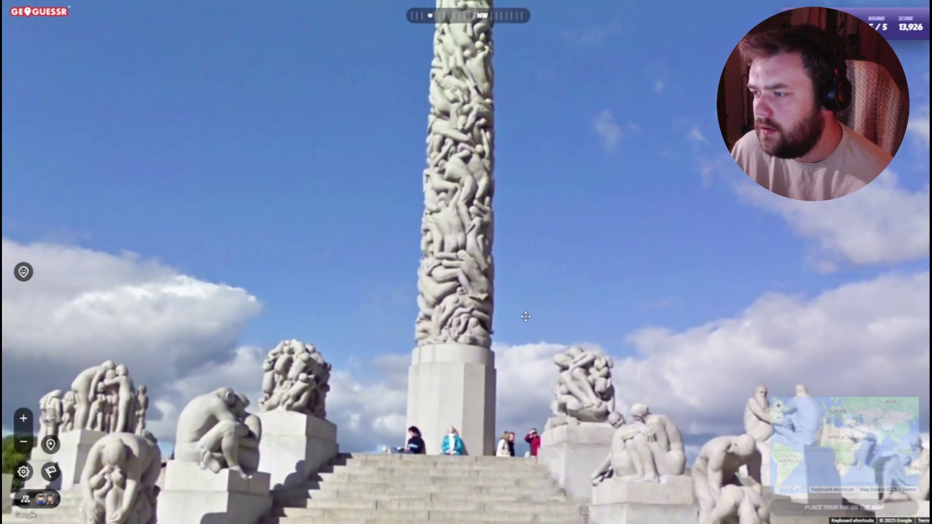
pyautogui.moveTo(526, 316); pyautogui.dragTo(520, 236)
pyautogui.scroll(-4, 520, 414)
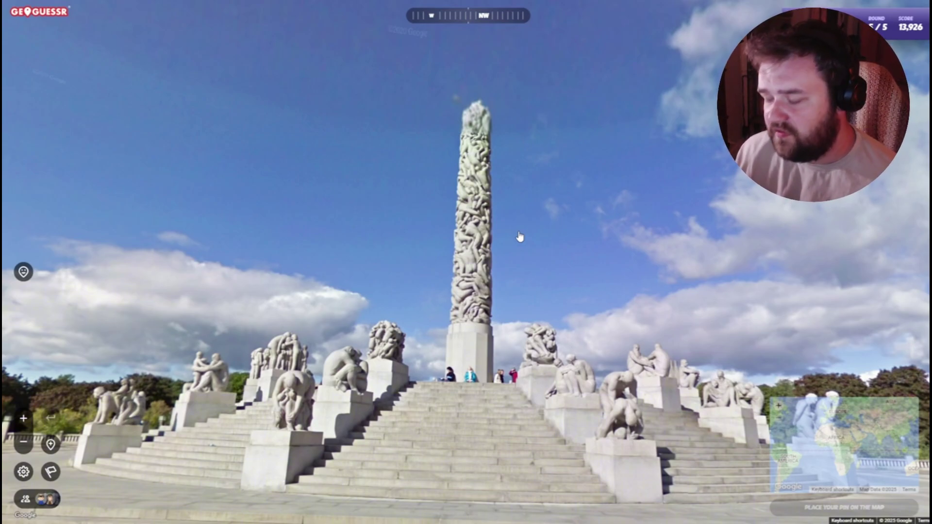
pyautogui.press('Down')
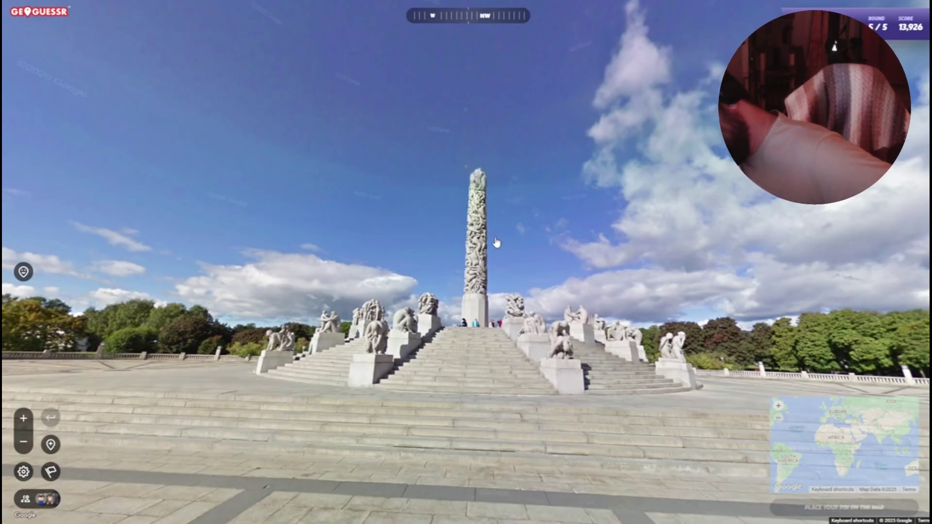
# Step: Zoom the guess map into Greenland's west coast and drop the pin in central Nuuk
pyautogui.moveTo(784, 410)
pyautogui.scroll(4, 593, 271)
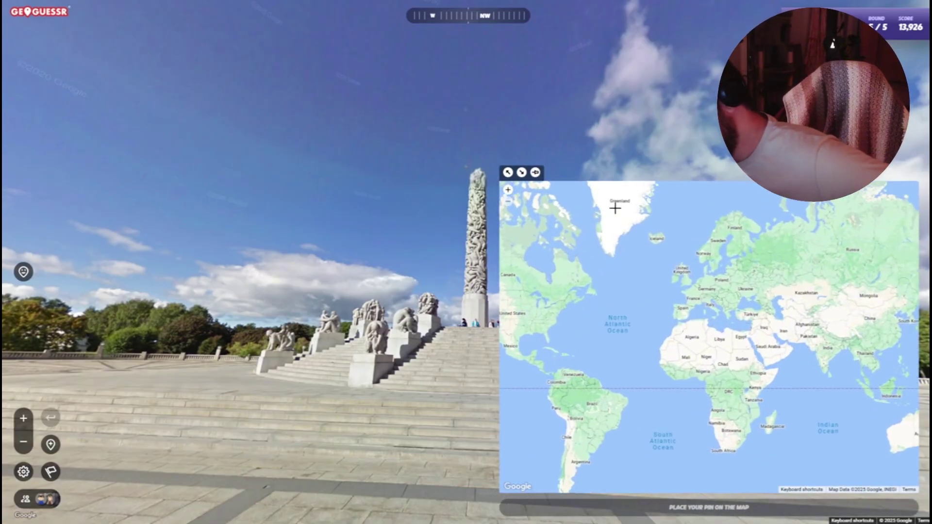
pyautogui.scroll(2, 593, 272)
pyautogui.scroll(-2, 650, 306)
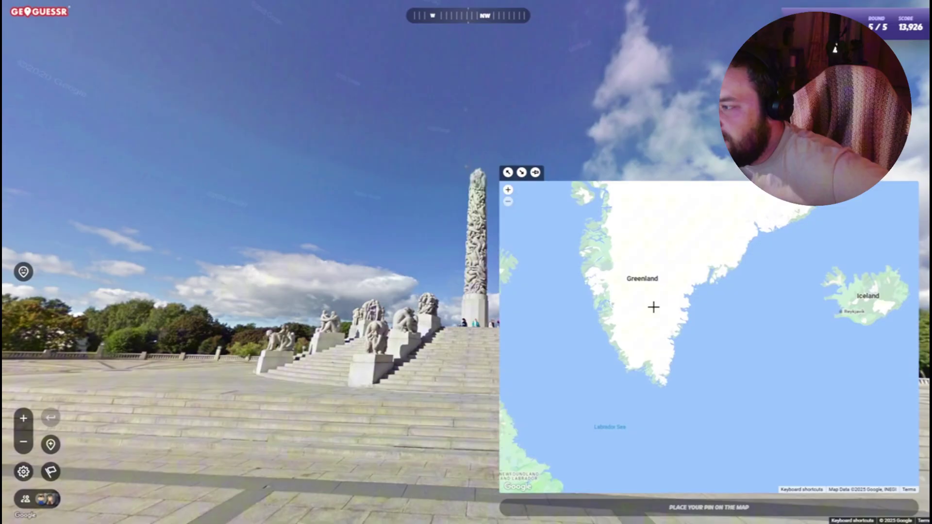
pyautogui.moveTo(637, 292); pyautogui.dragTo(623, 293)
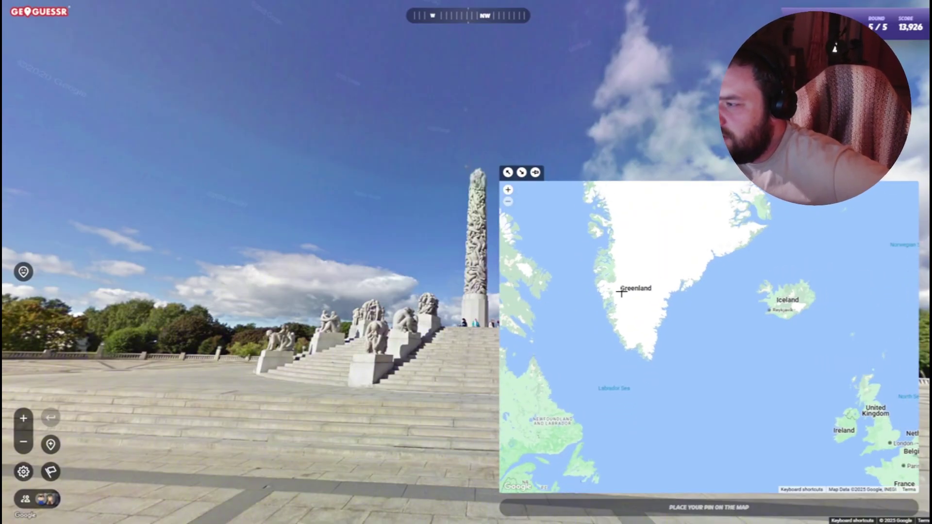
pyautogui.scroll(1, 621, 293)
pyautogui.moveTo(604, 312); pyautogui.dragTo(620, 329)
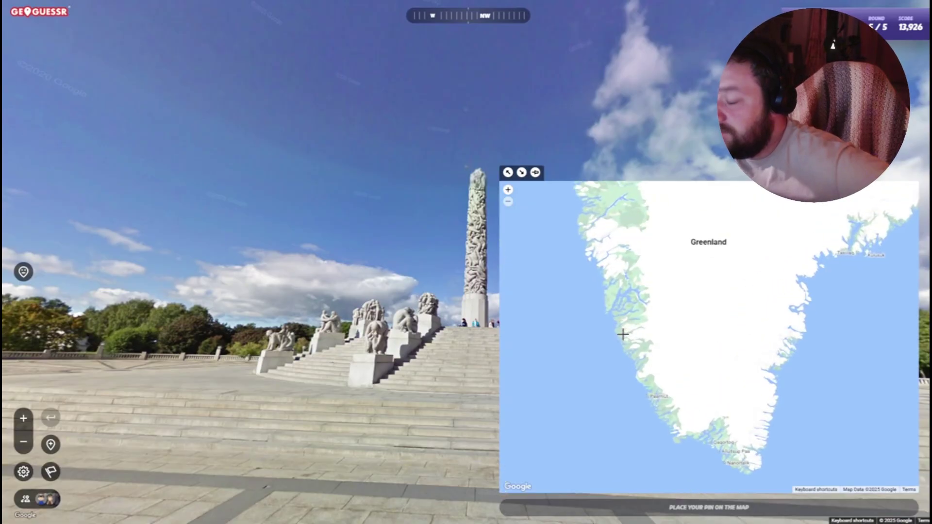
pyautogui.scroll(2, 619, 328)
pyautogui.scroll(4, 582, 359)
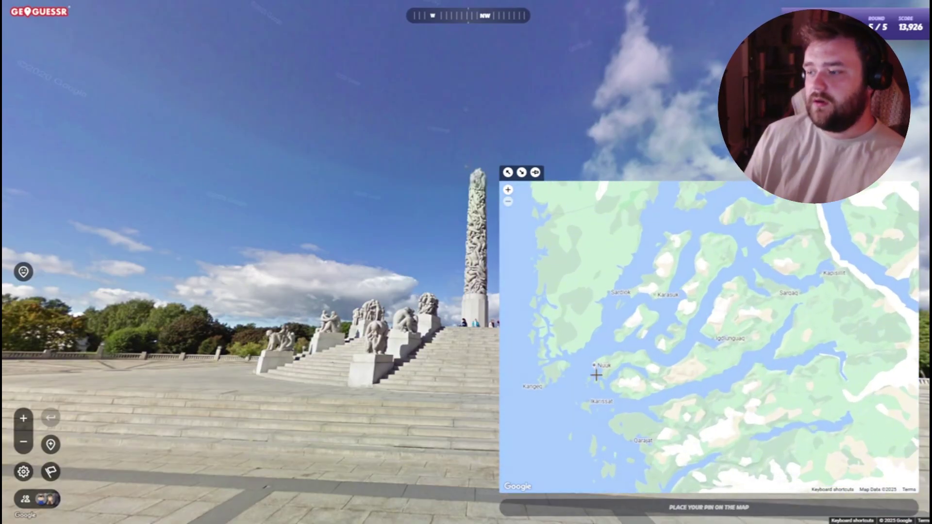
pyautogui.scroll(1, 582, 341)
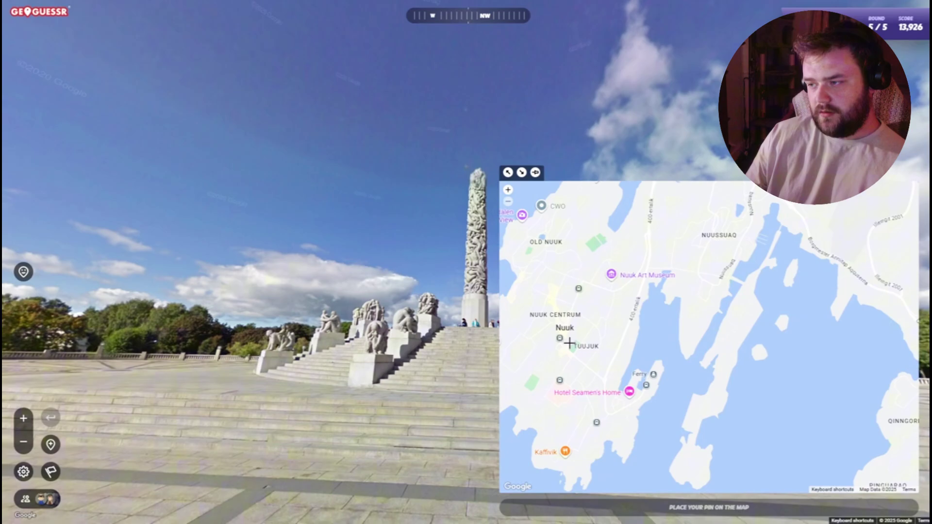
pyautogui.moveTo(582, 342); pyautogui.dragTo(600, 348)
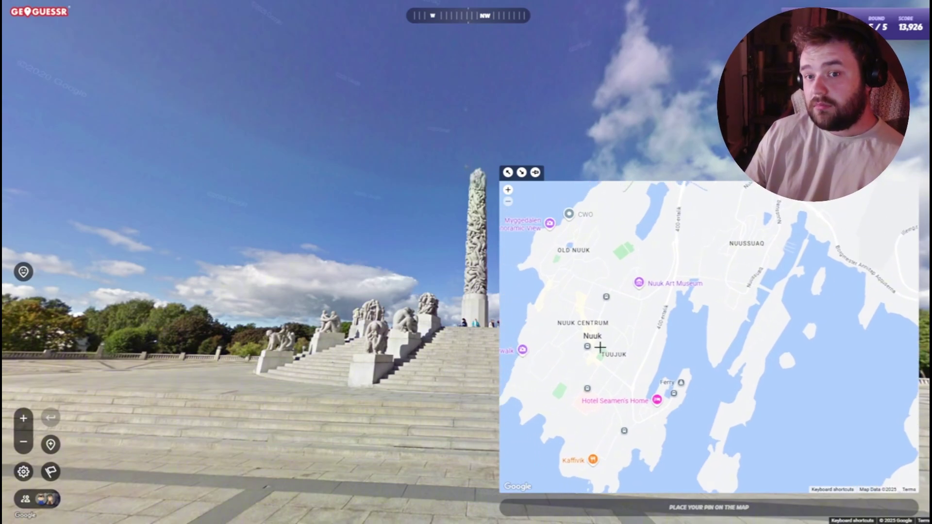
pyautogui.click(595, 337)
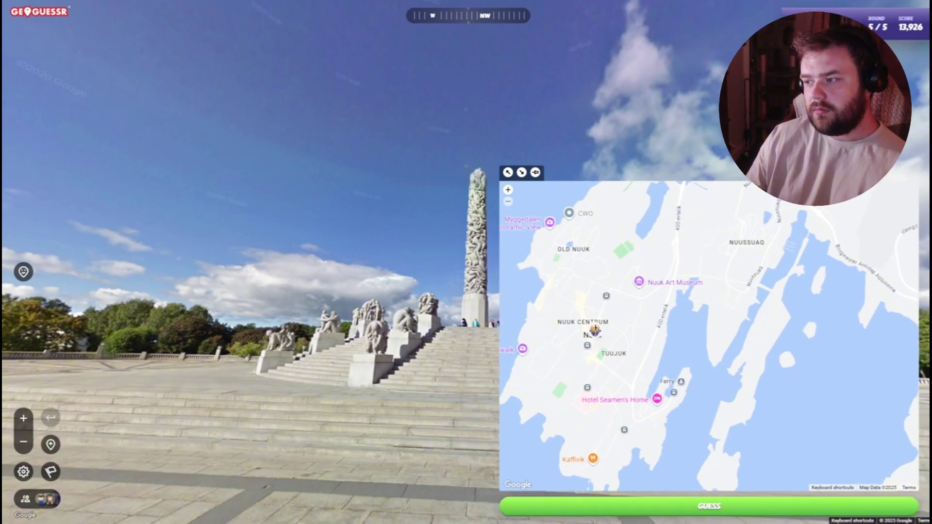
# Step: Submit the Nuuk guess (3,154 km off, 1,036 points) and zoom the result map onto Oslo
pyautogui.press('space')
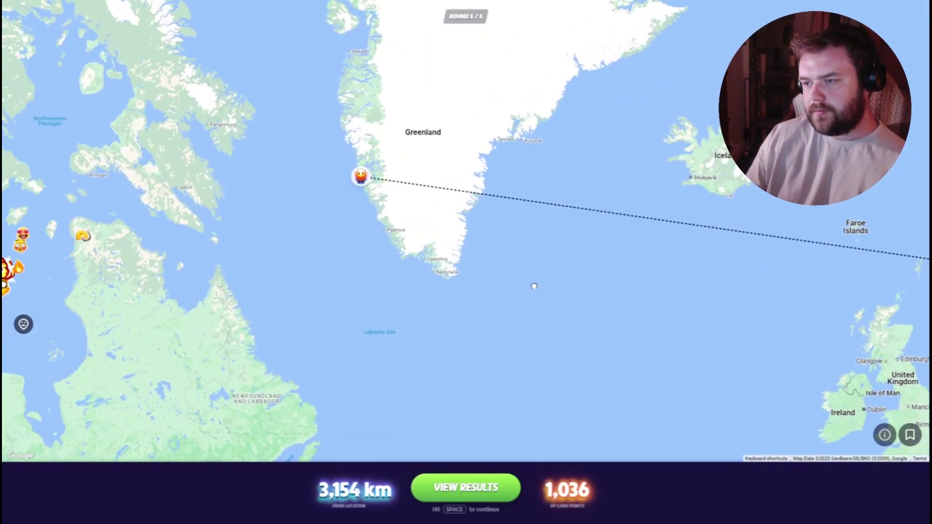
pyautogui.scroll(-2, 536, 272)
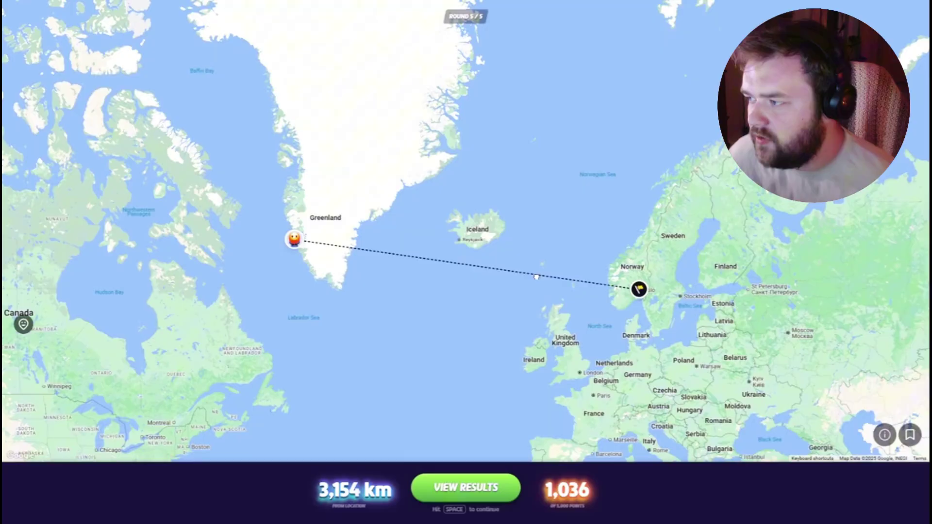
pyautogui.moveTo(537, 272); pyautogui.dragTo(520, 282)
pyautogui.scroll(4, 223, 304)
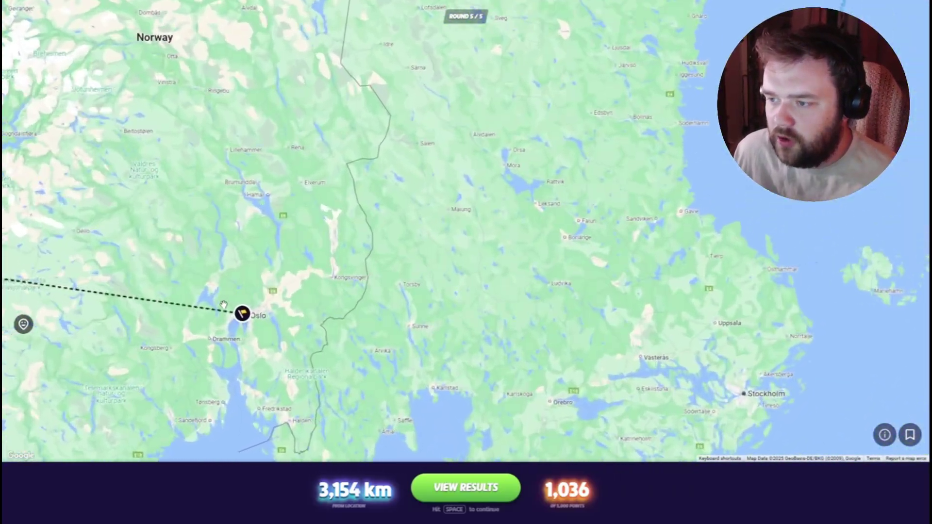
pyautogui.moveTo(223, 305); pyautogui.dragTo(461, 249)
pyautogui.scroll(3, 461, 249)
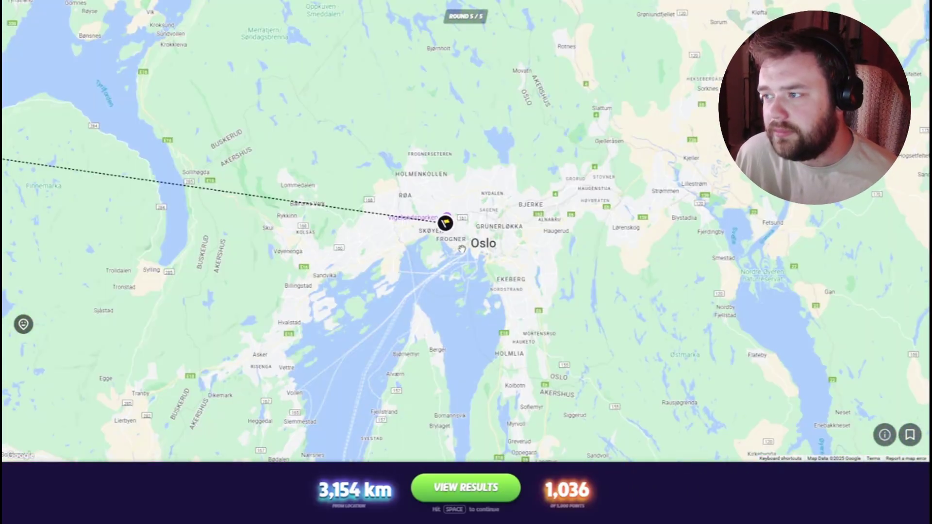
pyautogui.scroll(2, 461, 248)
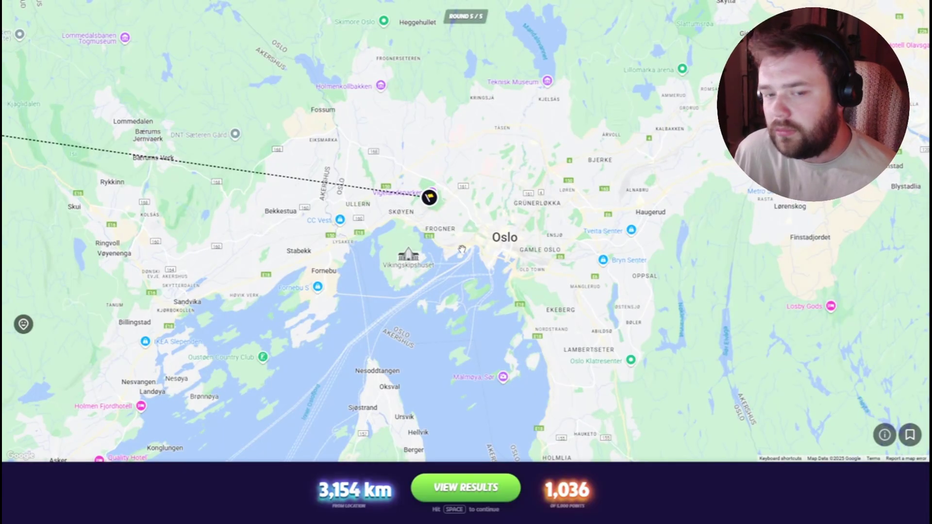